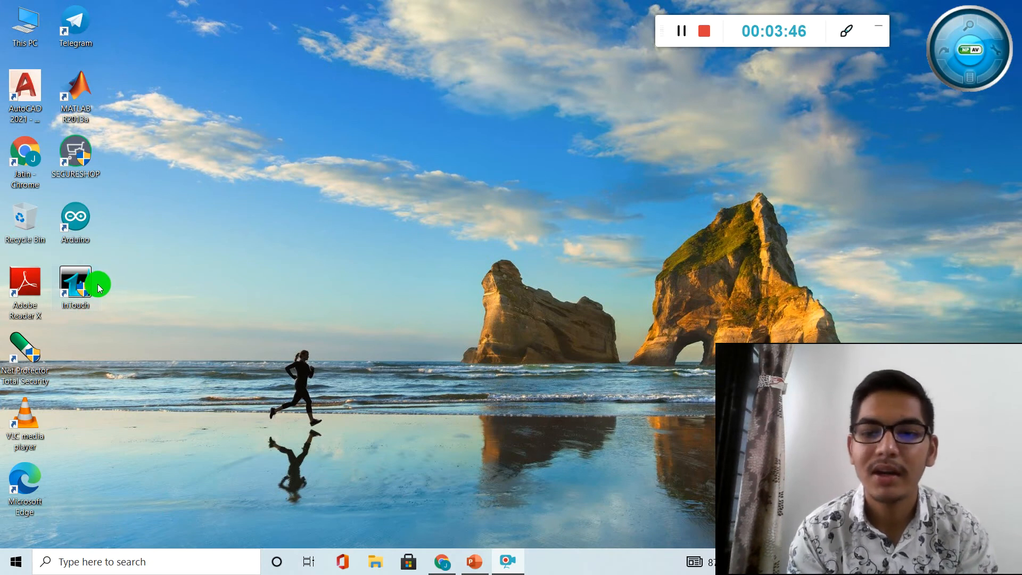
# Launch InTouch and open New InTouch application(3) in WindowMaker in demo mode, without opening any existing window
pyautogui.doubleClick(99, 288)
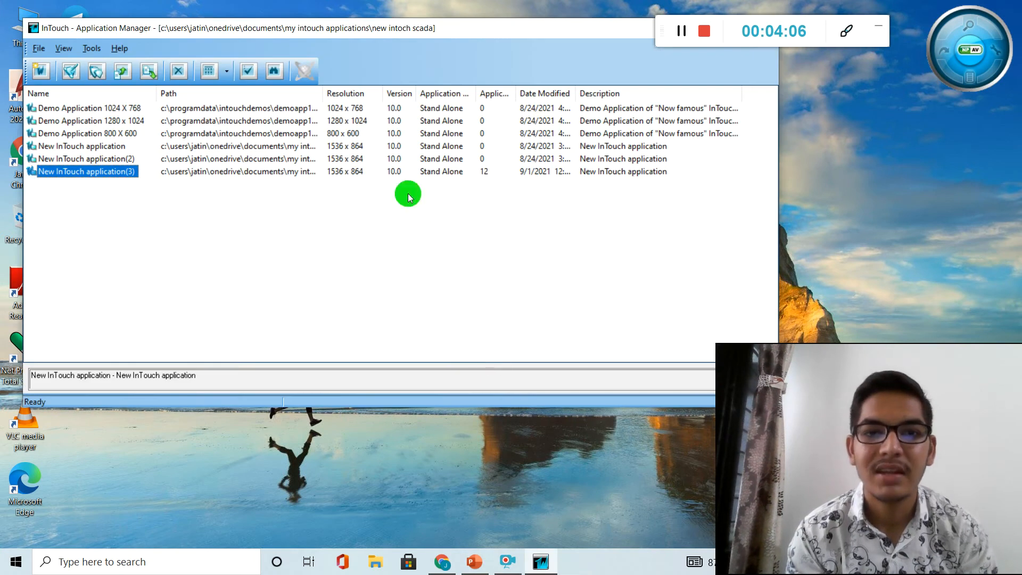
pyautogui.moveTo(661, 31); pyautogui.dragTo(762, 9)
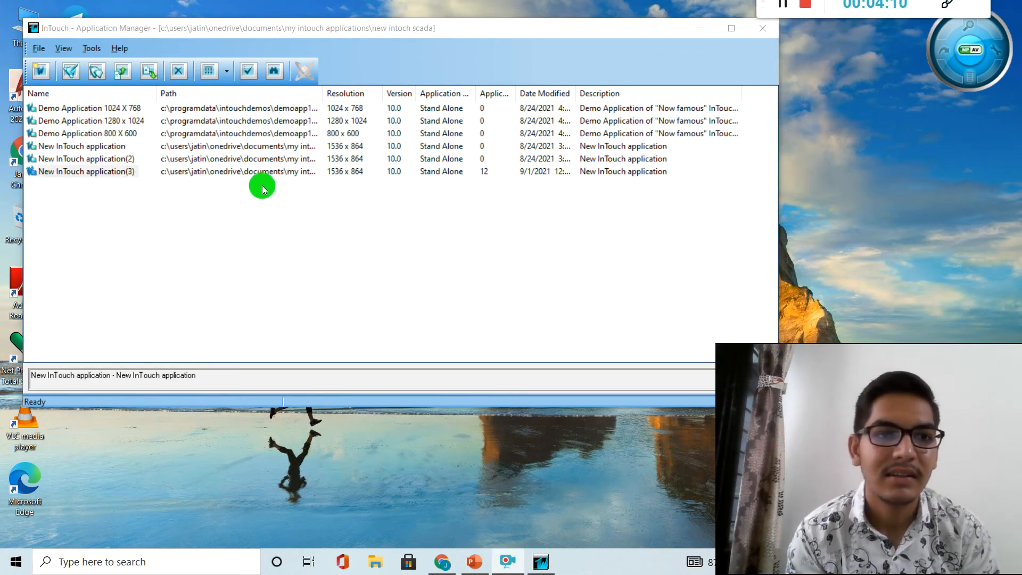
pyautogui.doubleClick(160, 173)
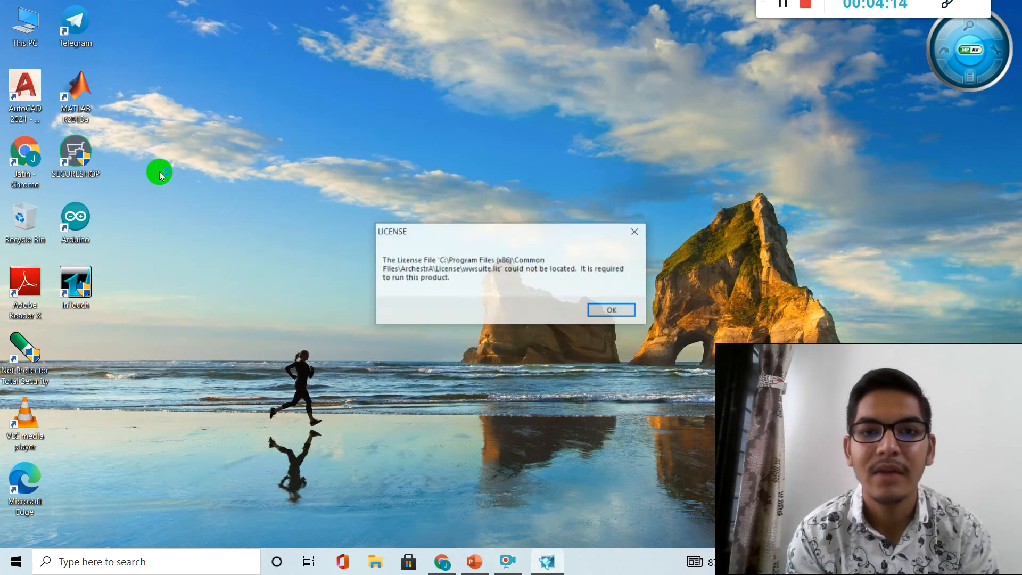
pyautogui.click(607, 308)
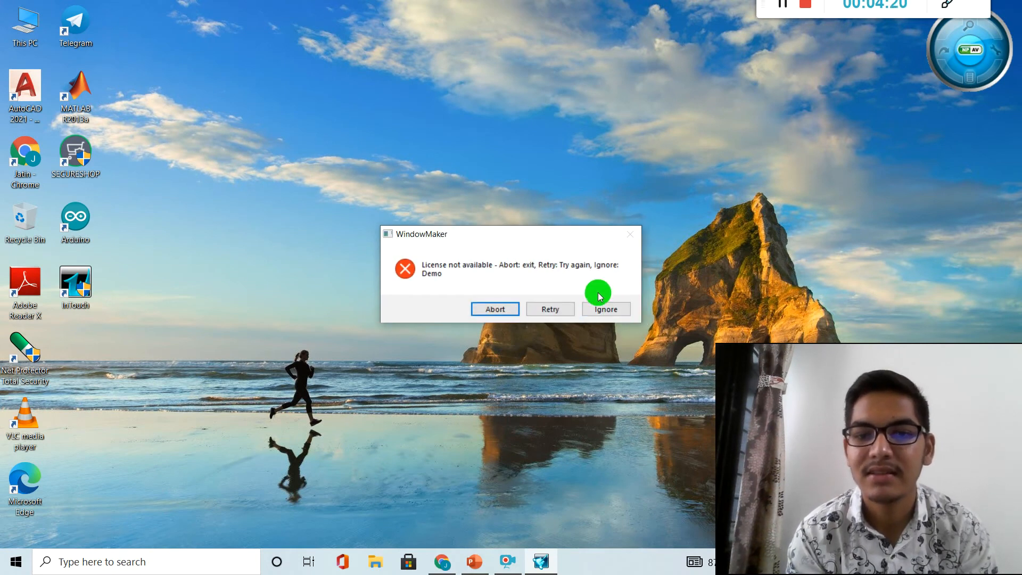
pyautogui.click(607, 314)
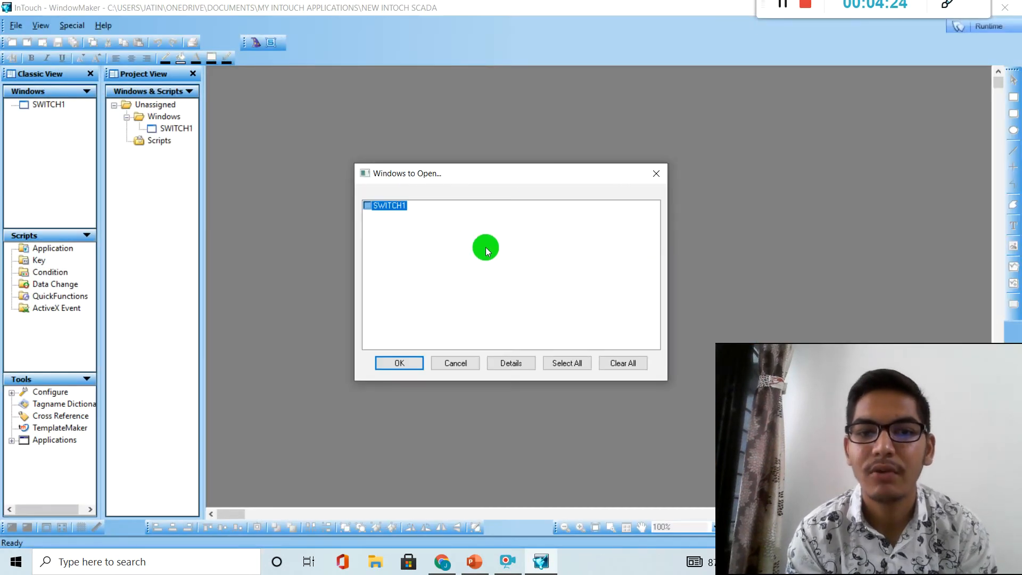
pyautogui.click(465, 362)
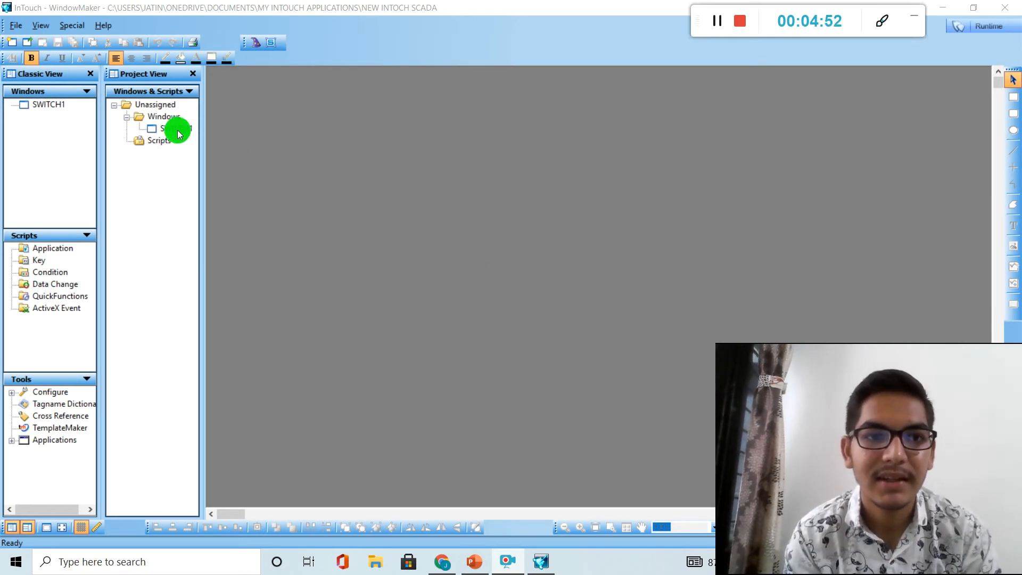
# Create a new window named AND GATE, keeping the default window color, type and dimensions
pyautogui.click(14, 26)
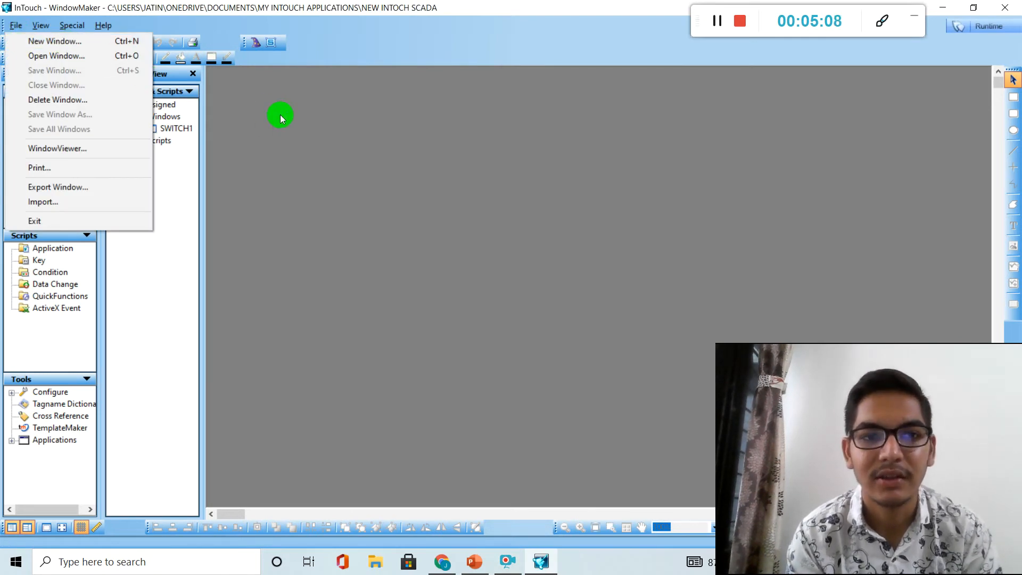
pyautogui.click(280, 114)
pyautogui.hotkey('ctrl', 'n')
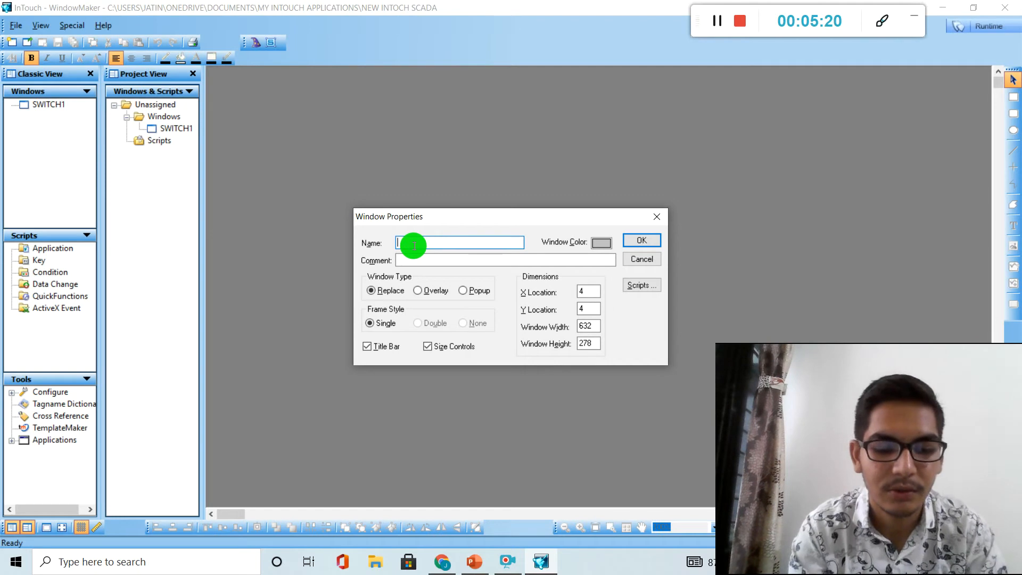
pyautogui.write('AND GATE')
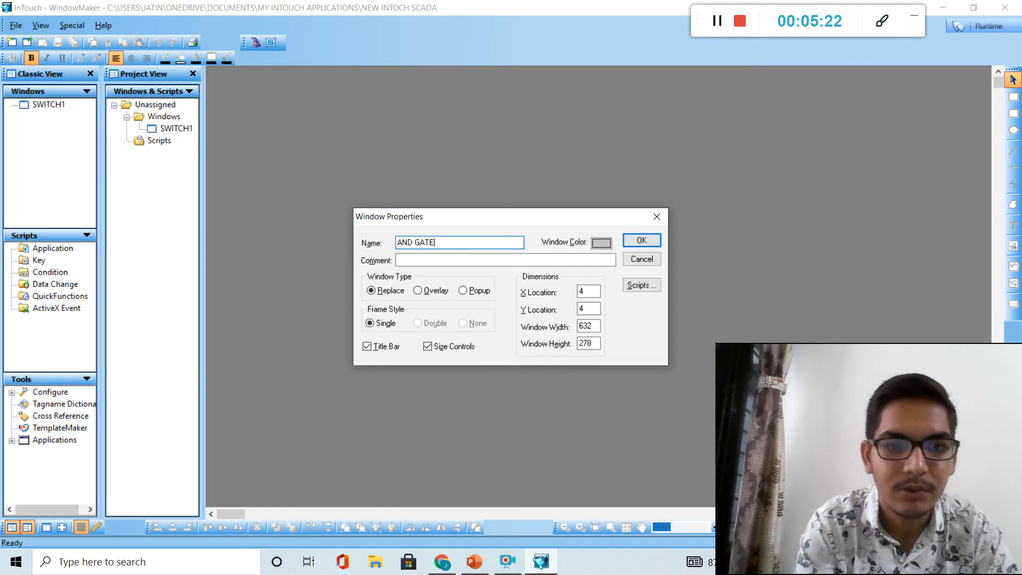
pyautogui.click(648, 240)
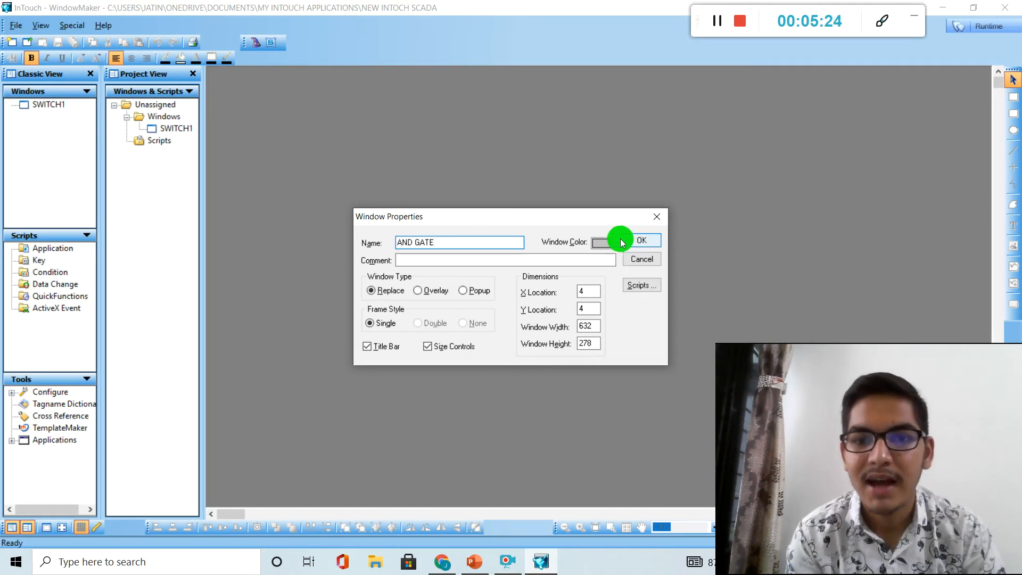
pyautogui.click(603, 243)
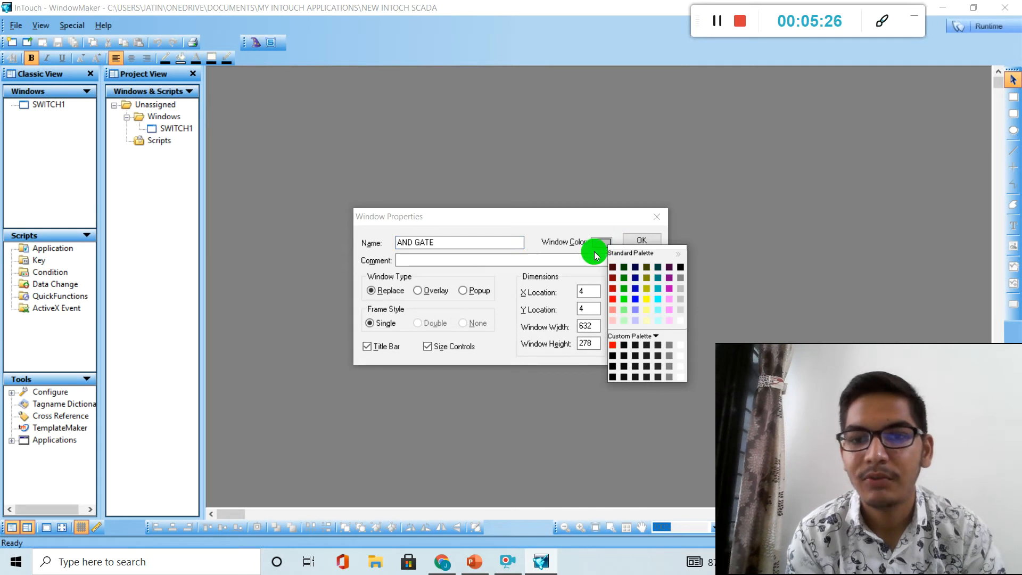
pyautogui.click(588, 260)
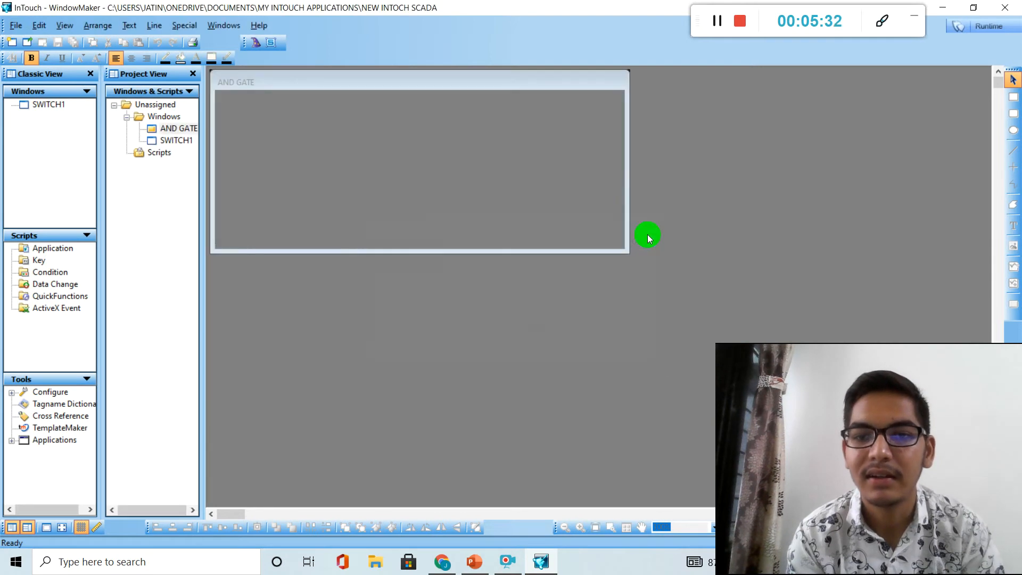
pyautogui.click(647, 234)
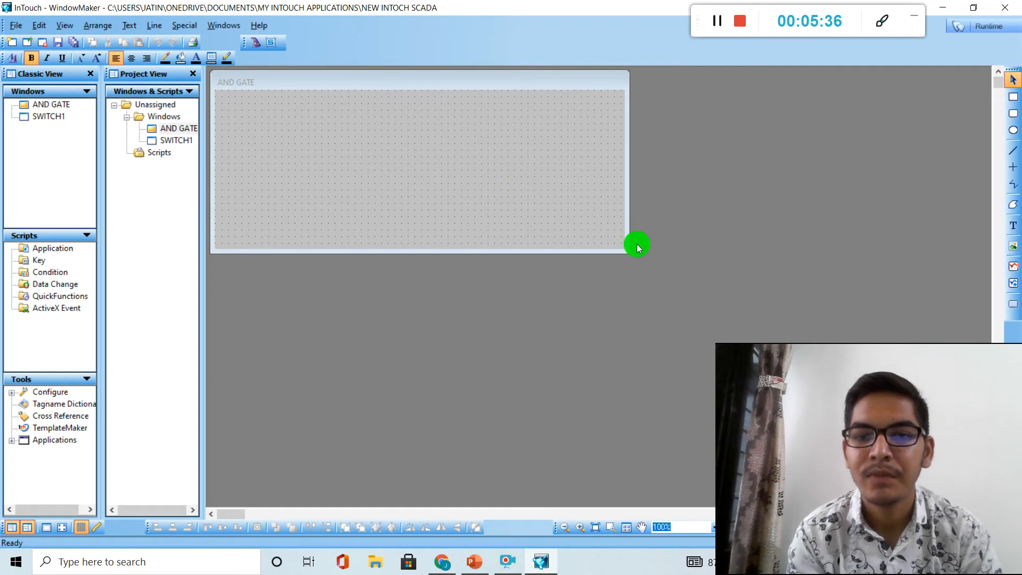
# Enlarge the AND GATE window to fill the visible drawing workspace
pyautogui.moveTo(764, 376); pyautogui.dragTo(2, 334)
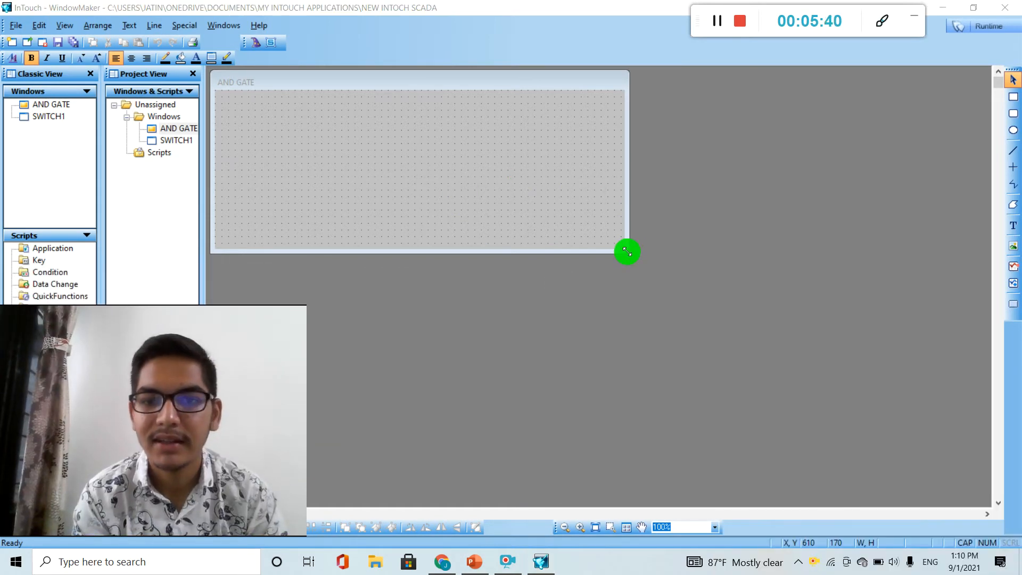
pyautogui.moveTo(628, 252); pyautogui.dragTo(989, 503)
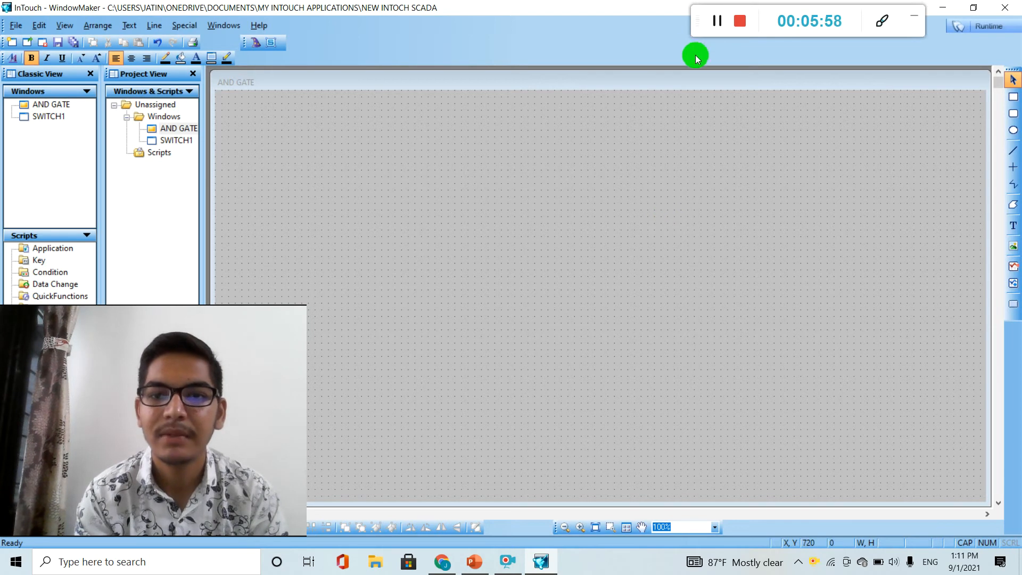
pyautogui.click(717, 22)
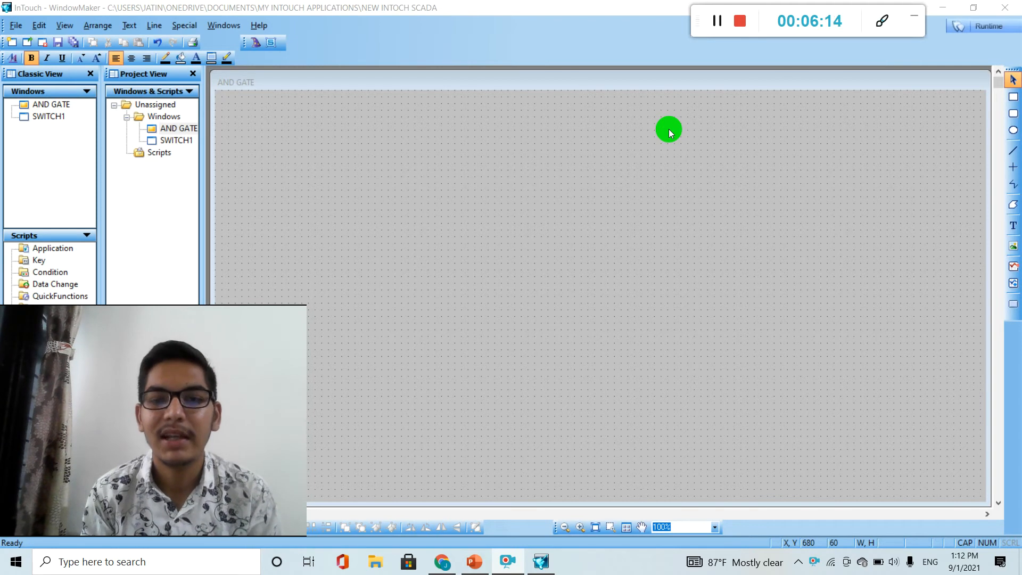
# Place a Fixture Switch from the Switches wizards in the upper part of the AND GATE window and enlarge it to about 110 by 158
pyautogui.click(256, 42)
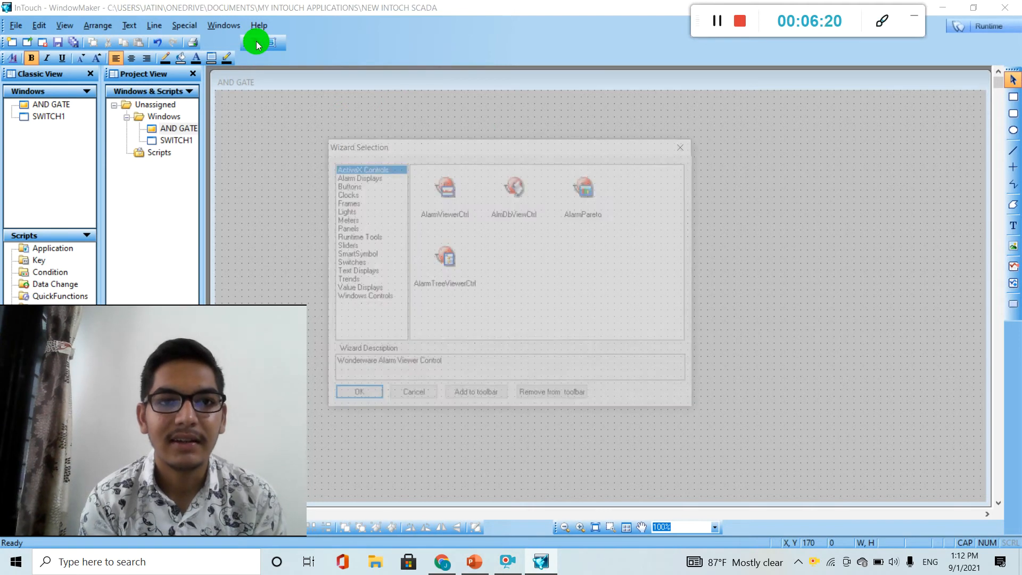
pyautogui.click(351, 264)
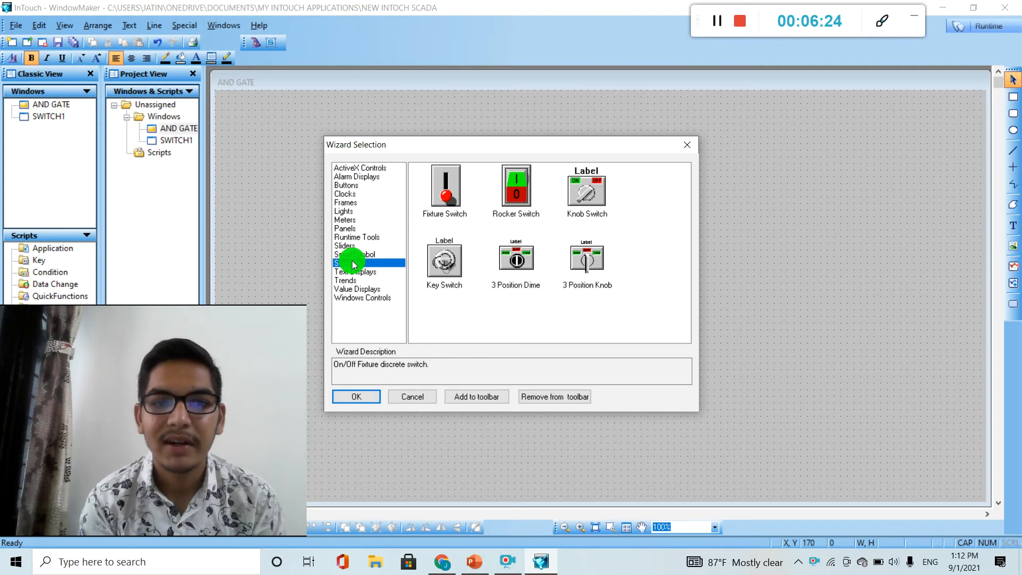
pyautogui.click(452, 205)
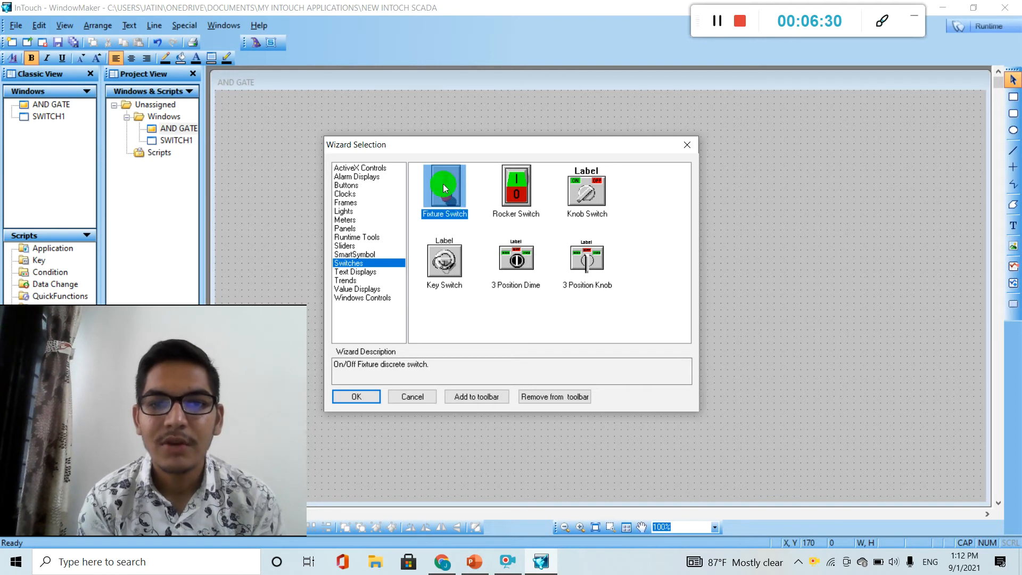
pyautogui.click(368, 395)
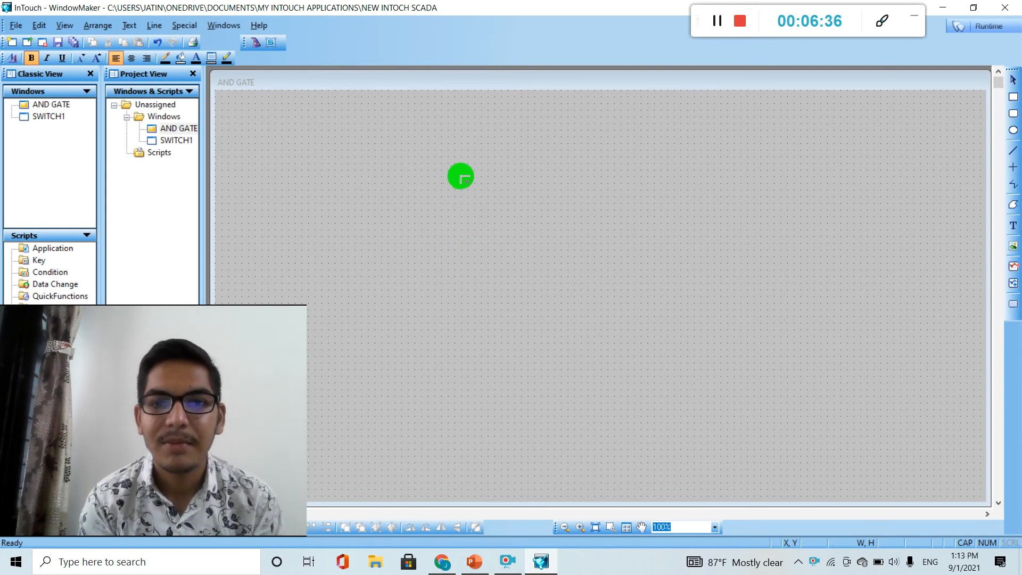
pyautogui.click(457, 162)
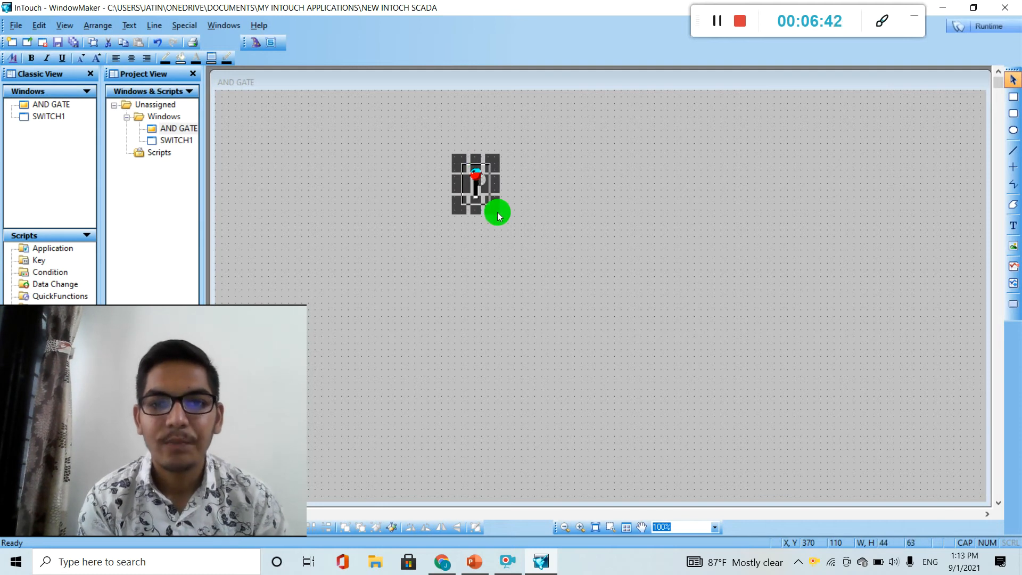
pyautogui.moveTo(497, 213); pyautogui.dragTo(456, 211)
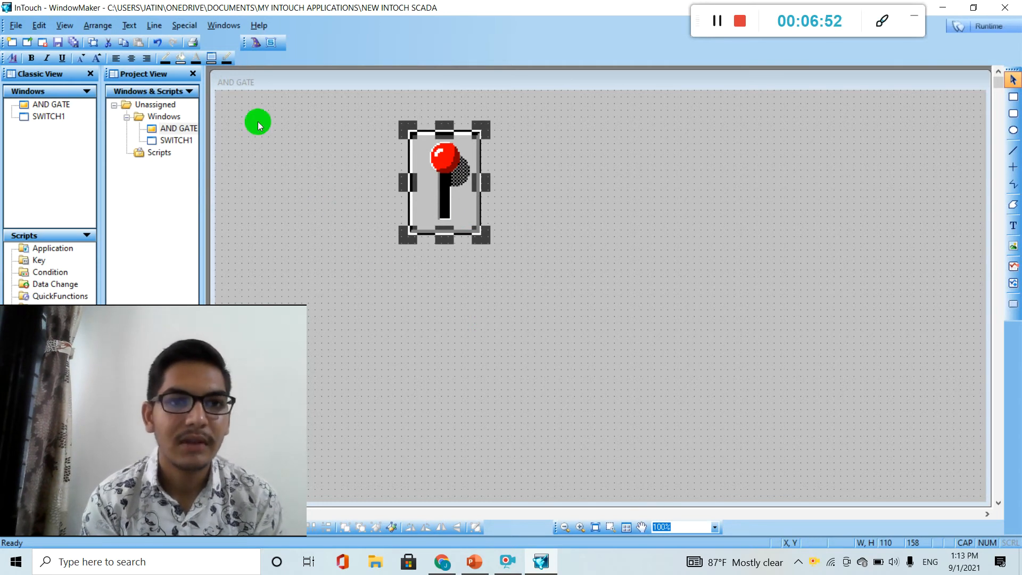
# Place a second Fixture Switch below the first one and enlarge it to about 130 by 186
pyautogui.click(258, 42)
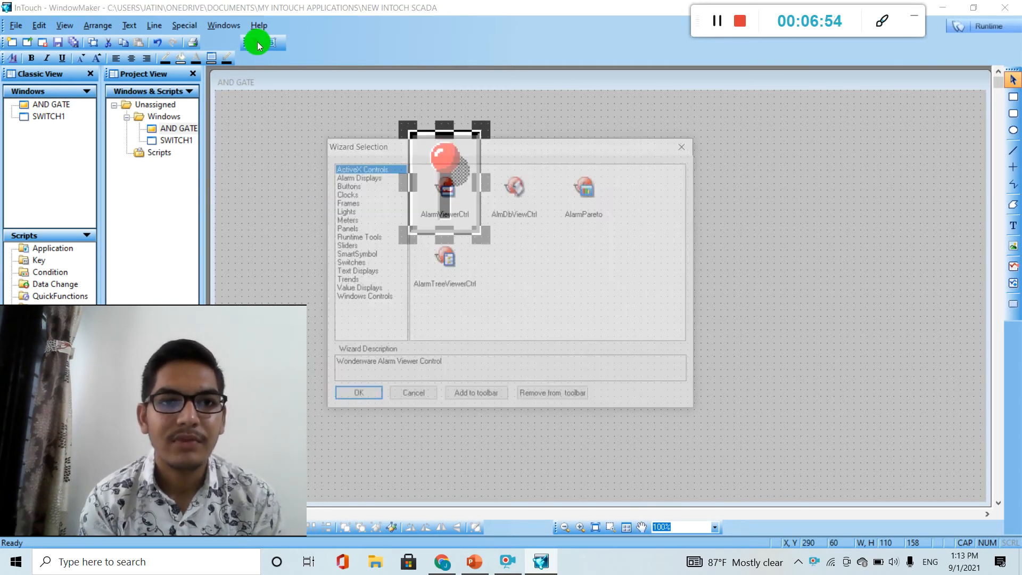
pyautogui.click(352, 263)
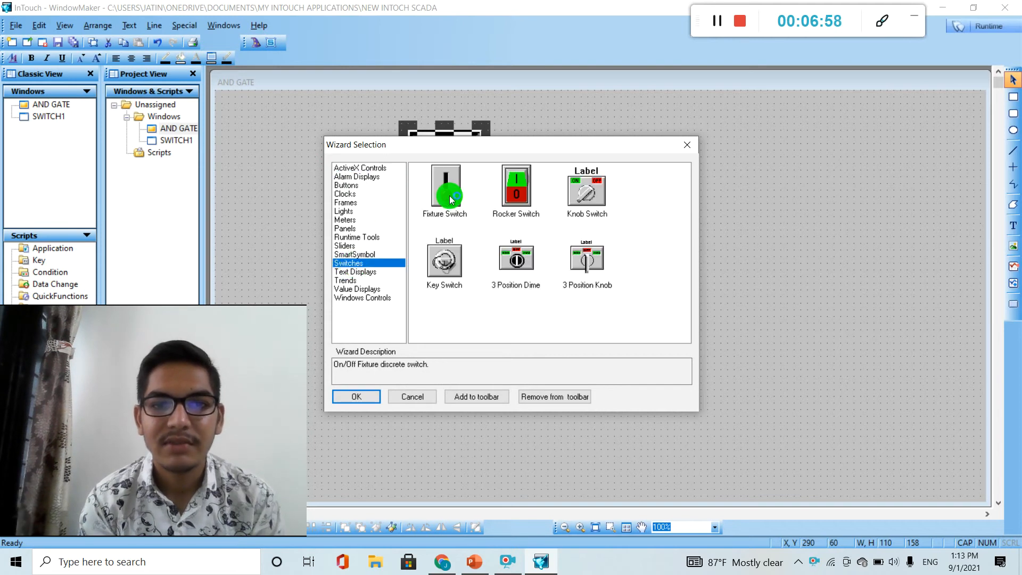
pyautogui.click(364, 395)
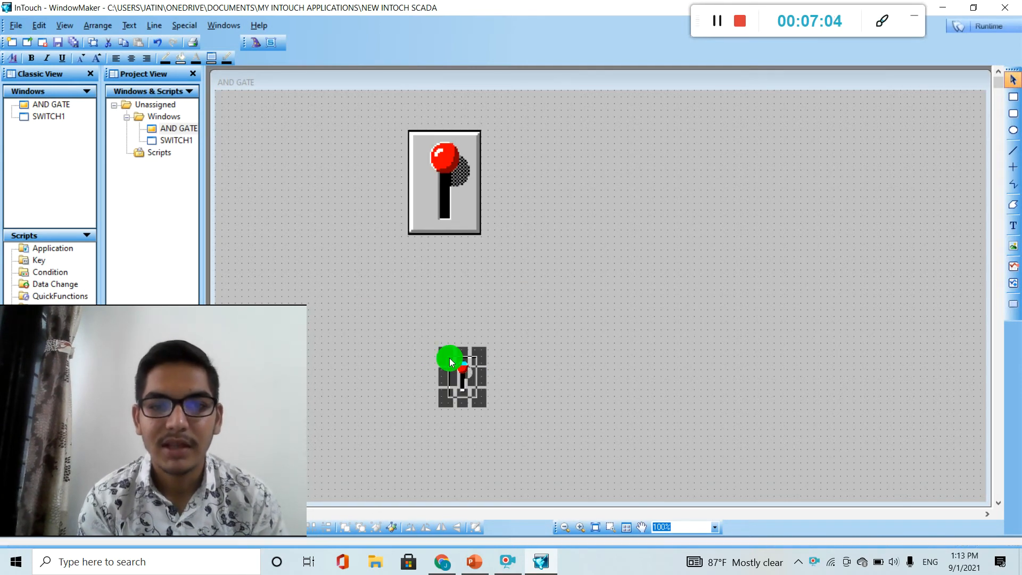
pyautogui.click(436, 347)
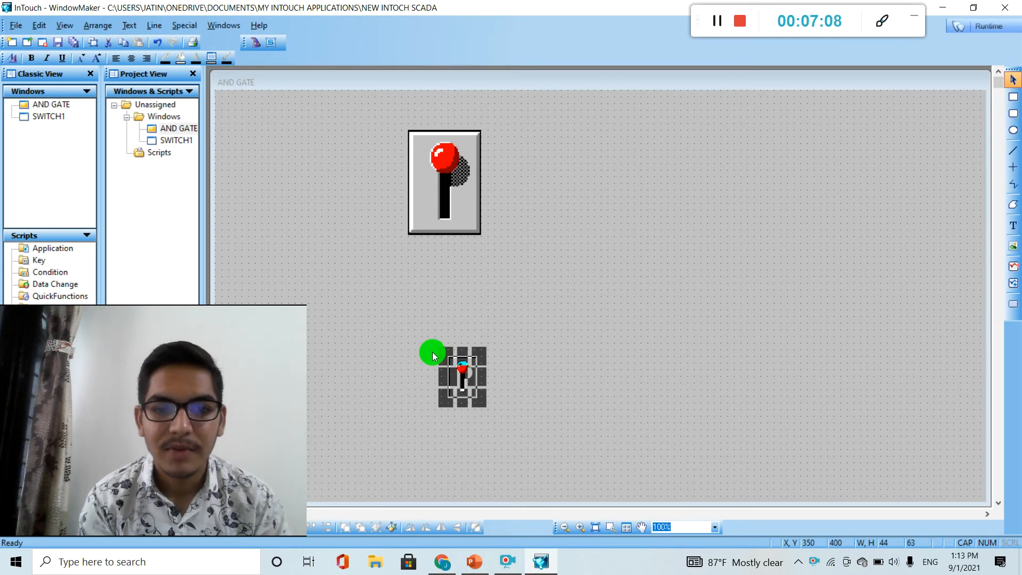
pyautogui.moveTo(439, 347); pyautogui.dragTo(404, 306)
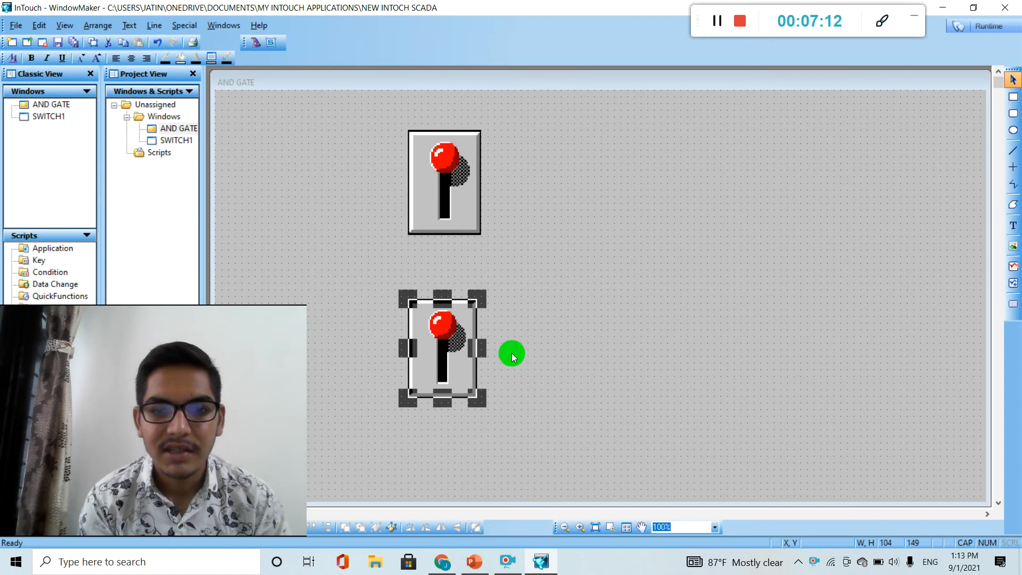
pyautogui.click(545, 359)
pyautogui.click(465, 331)
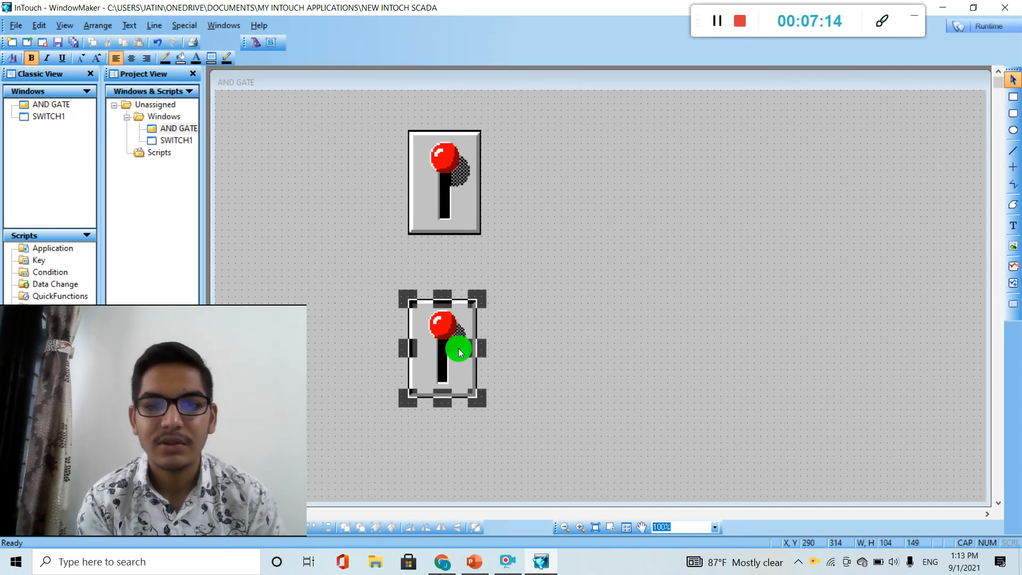
pyautogui.moveTo(477, 398); pyautogui.dragTo(494, 422)
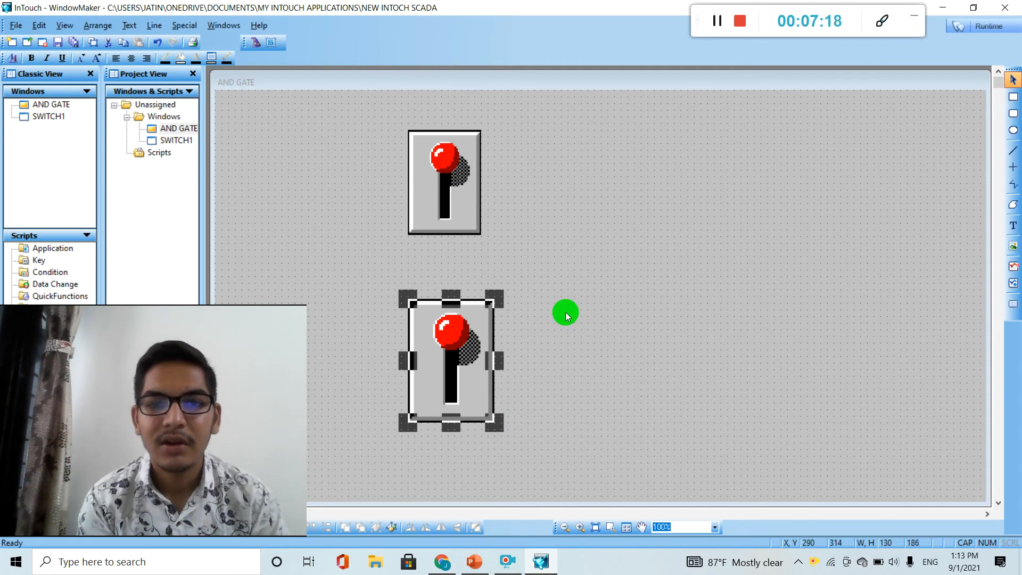
pyautogui.click(566, 312)
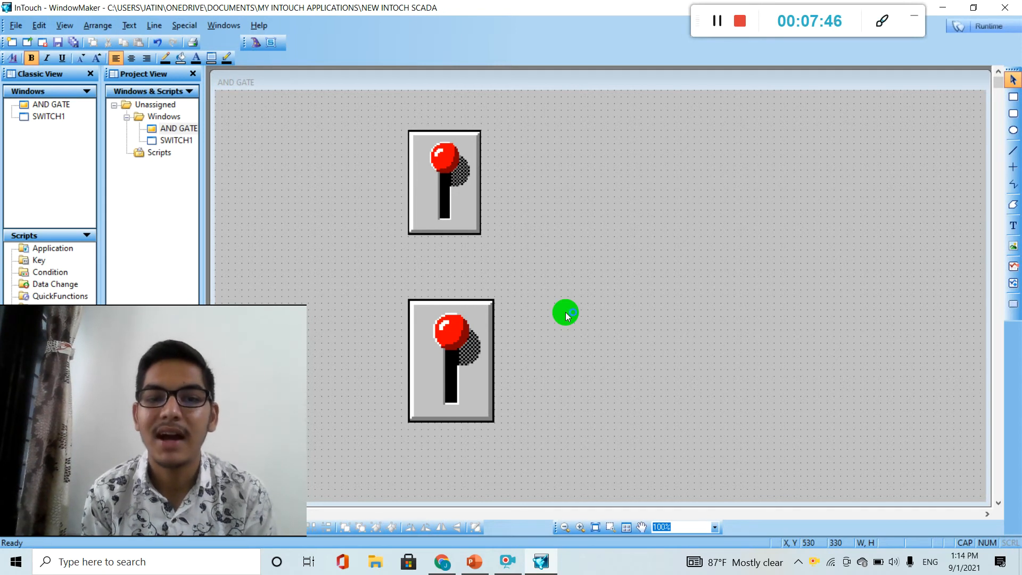
# Enlarge the upper switch to about 130 by 187 to match the lower switch
pyautogui.click(467, 210)
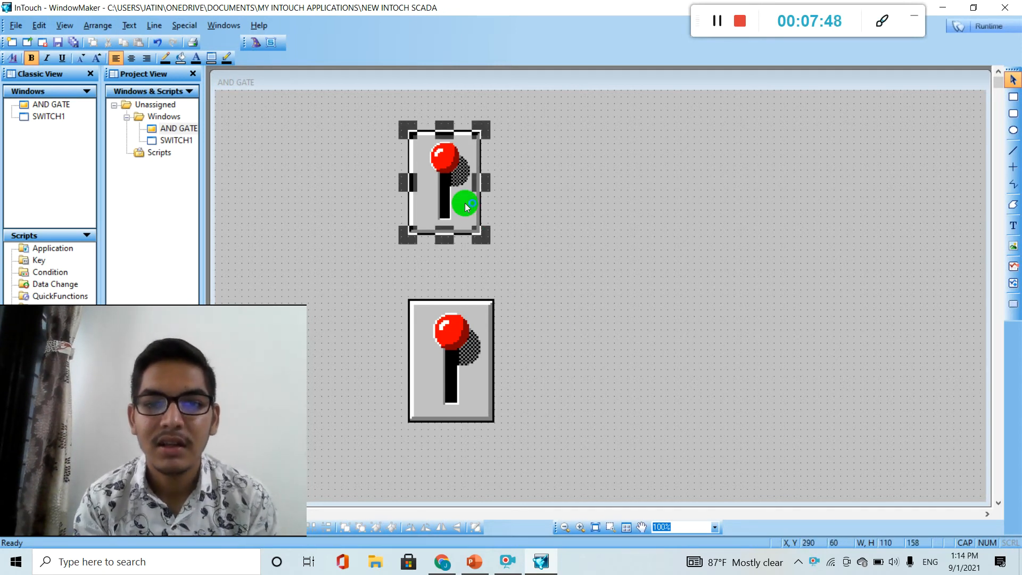
pyautogui.moveTo(478, 229); pyautogui.dragTo(491, 237)
pyautogui.click(608, 240)
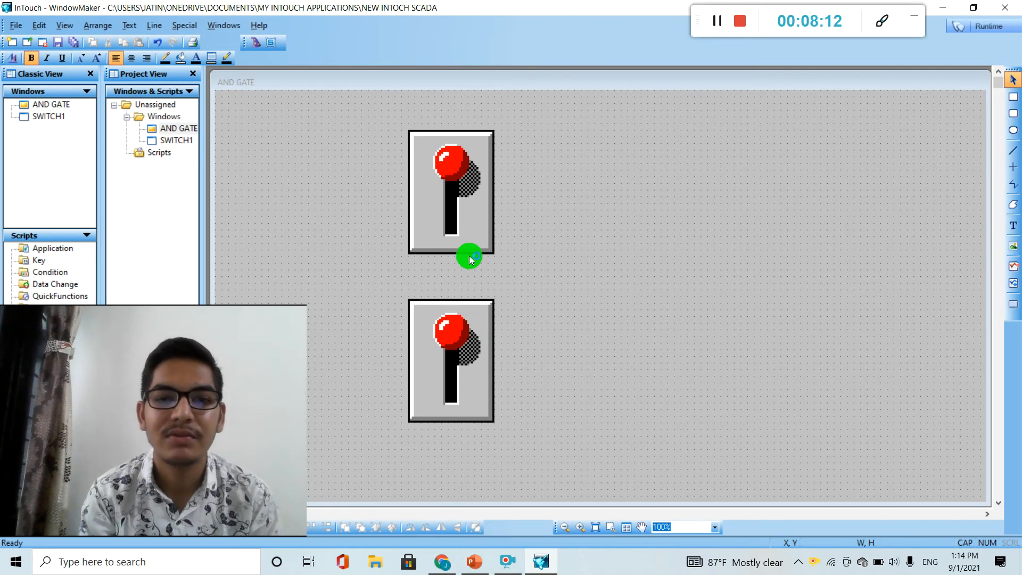
# Assign the tagname A to the upper fixture switch and agree to define it as a new tag
pyautogui.doubleClick(471, 238)
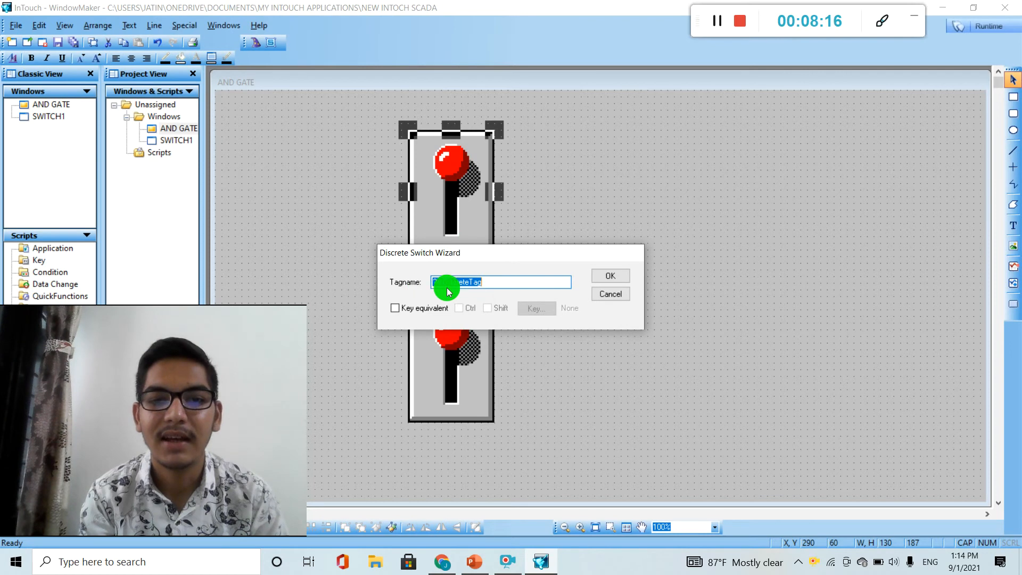
pyautogui.press('BackSpace')
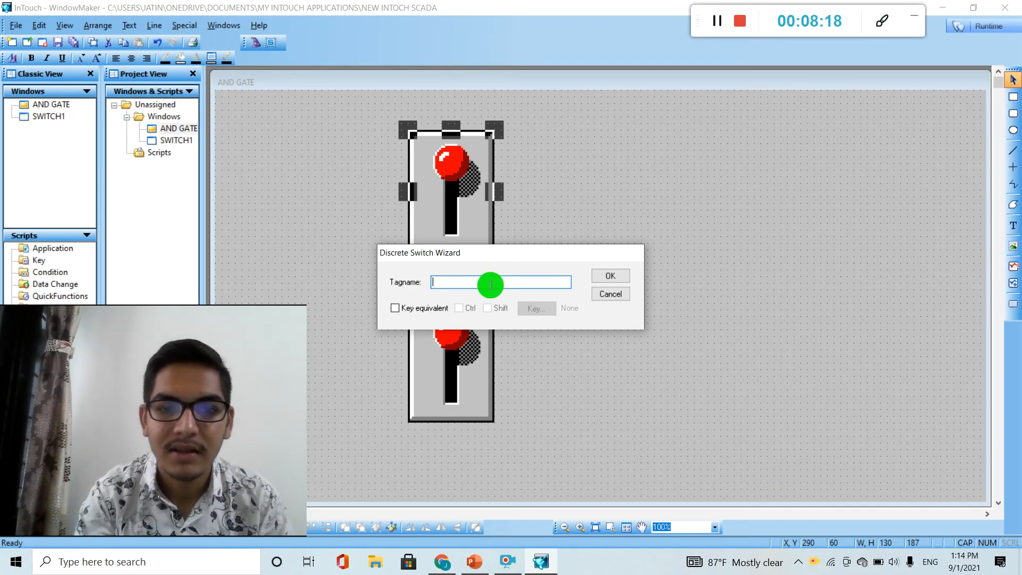
pyautogui.write('A')
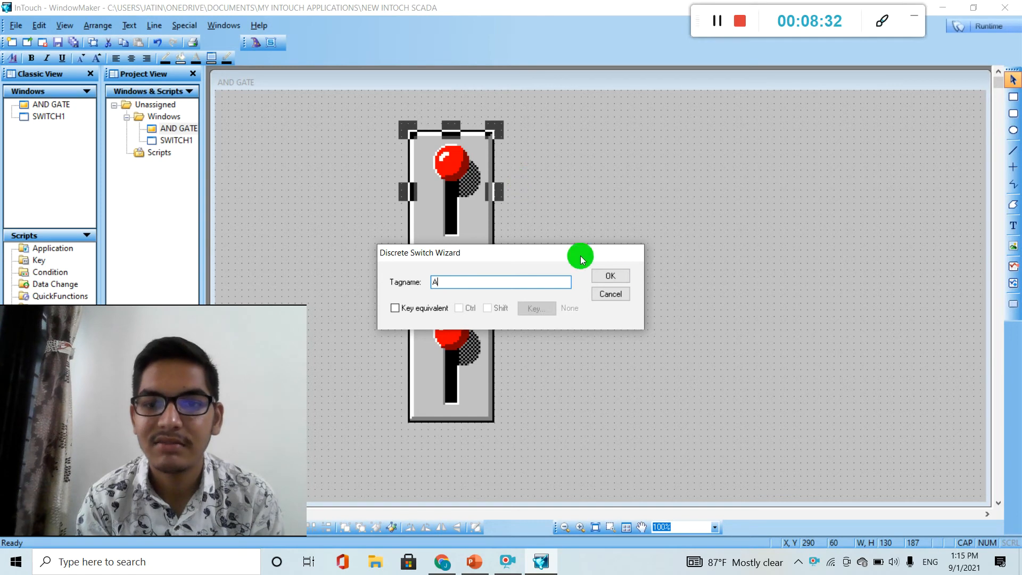
pyautogui.click(612, 276)
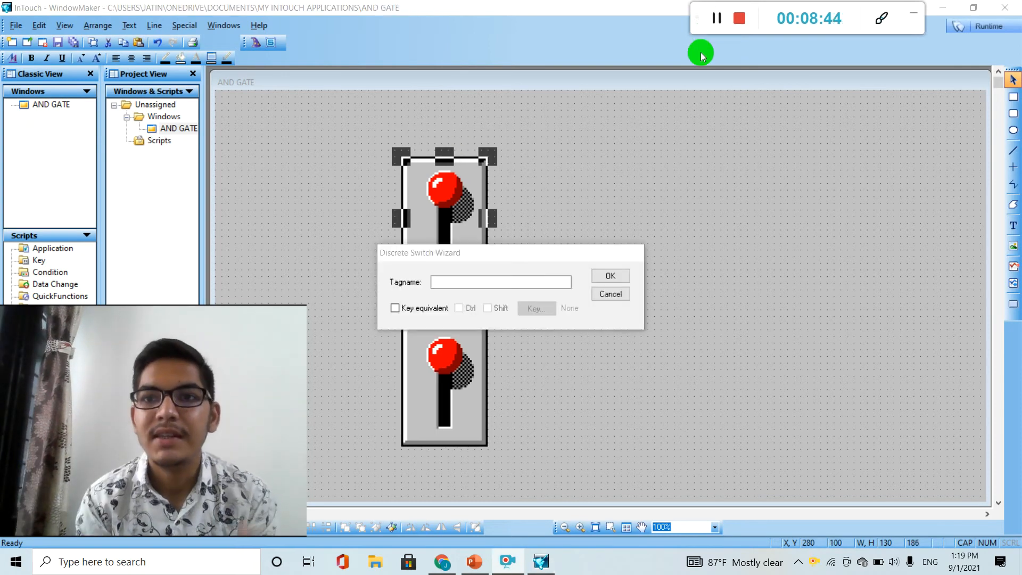
pyautogui.click(466, 279)
pyautogui.write('A')
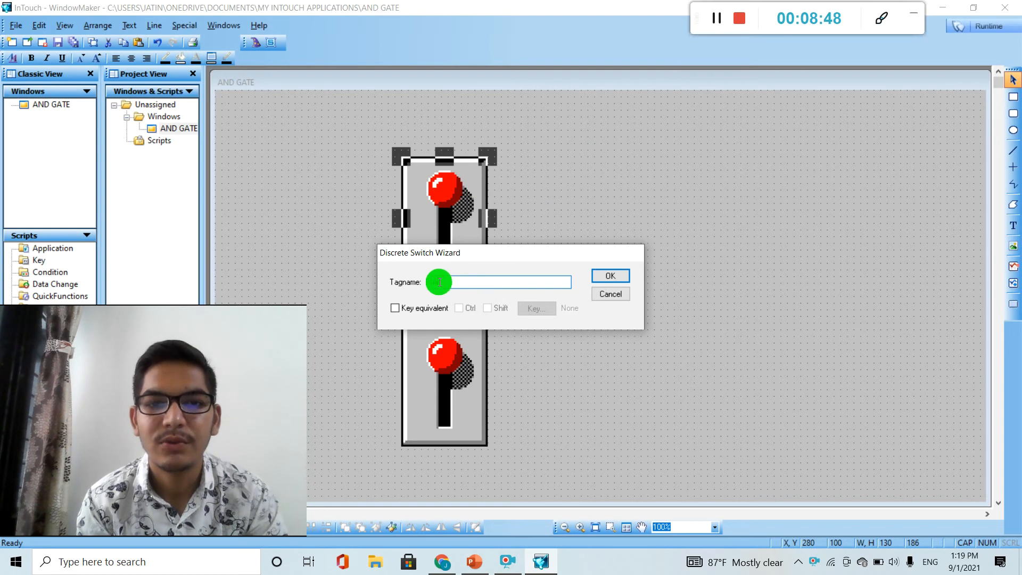
pyautogui.click(598, 278)
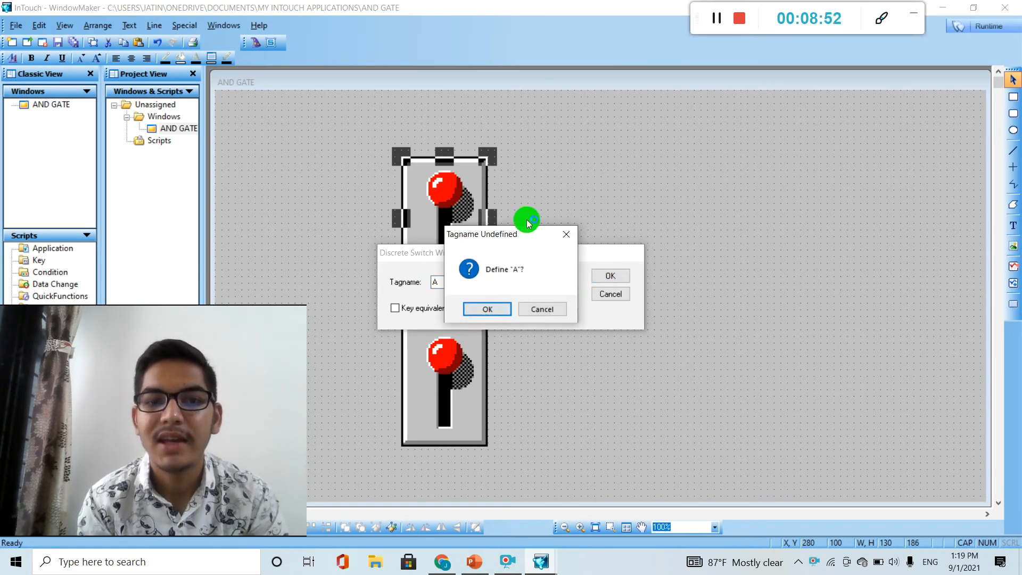
pyautogui.click(485, 307)
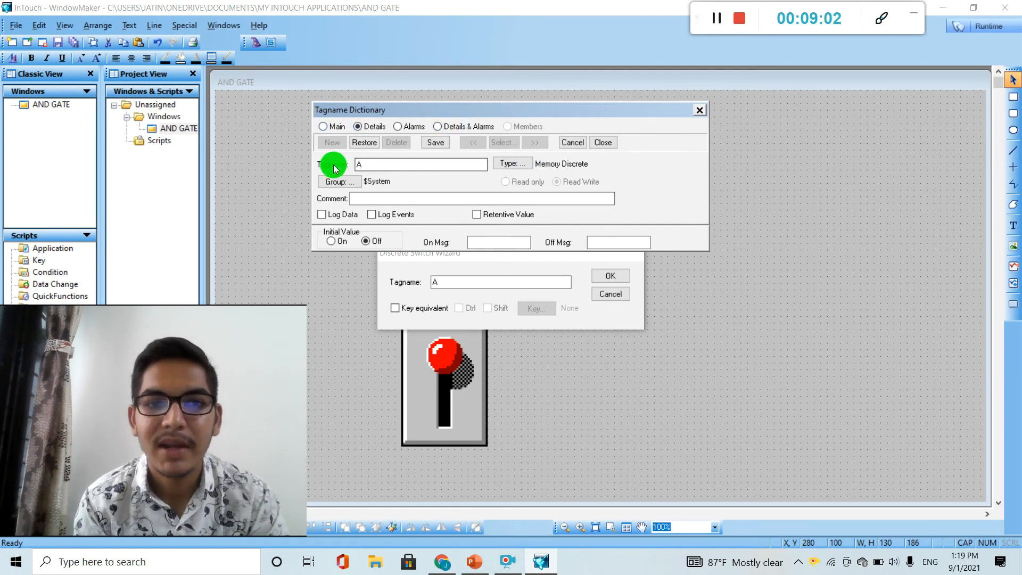
# Define tag A with the Memory Discrete type, save it and close the tagname dictionary
pyautogui.click(365, 166)
pyautogui.write('A')
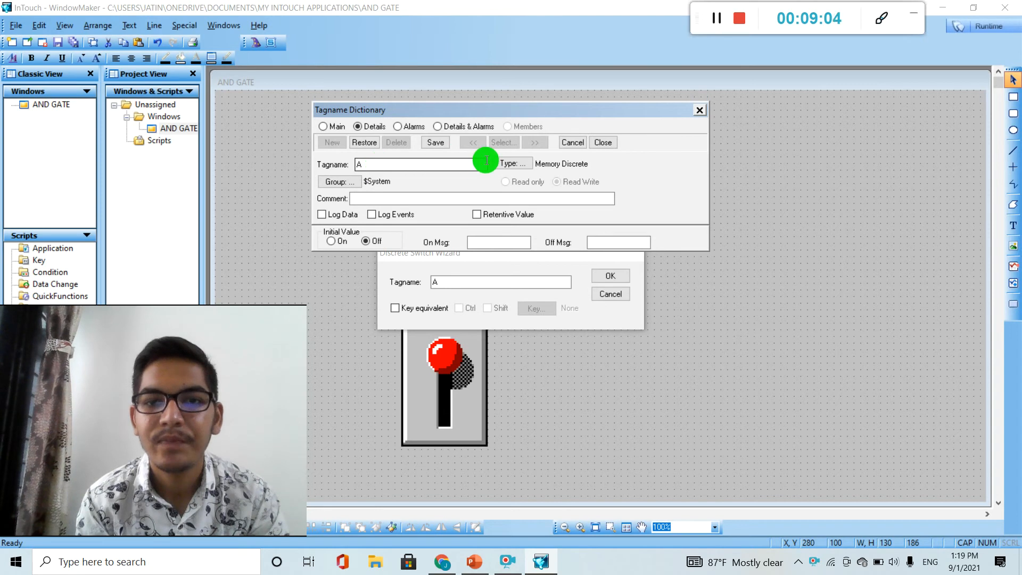
pyautogui.click(519, 164)
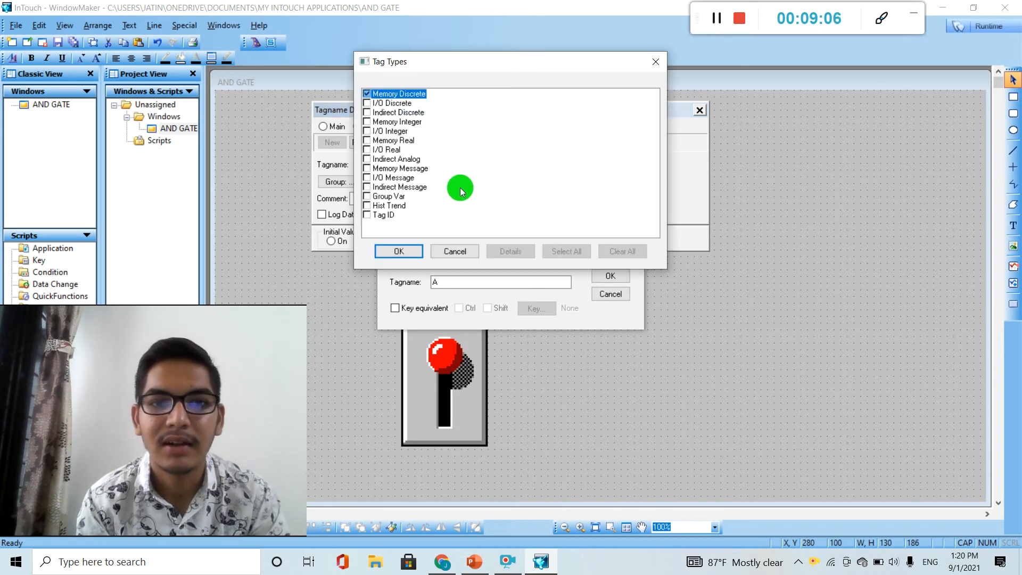
pyautogui.click(367, 93)
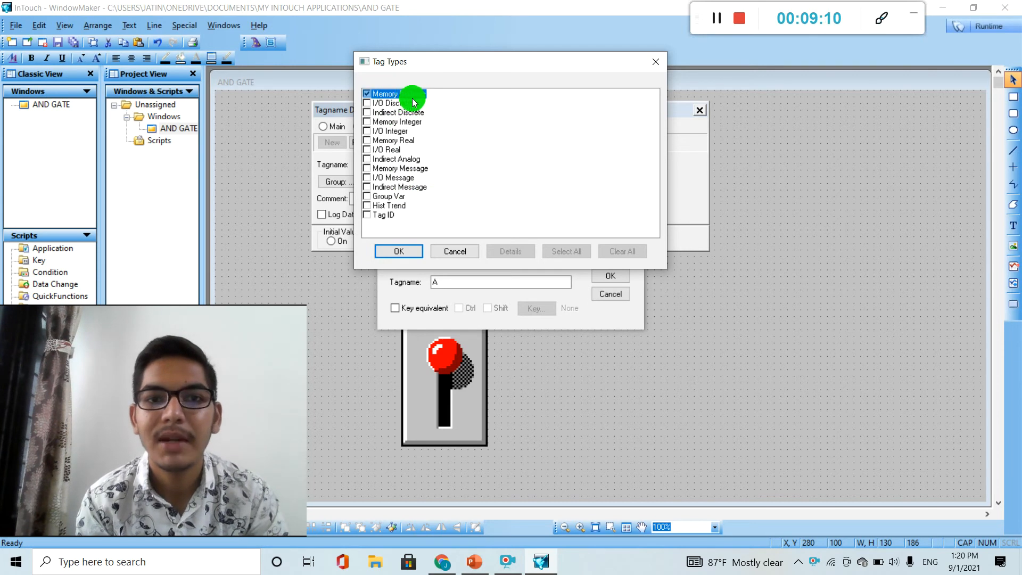
pyautogui.click(404, 252)
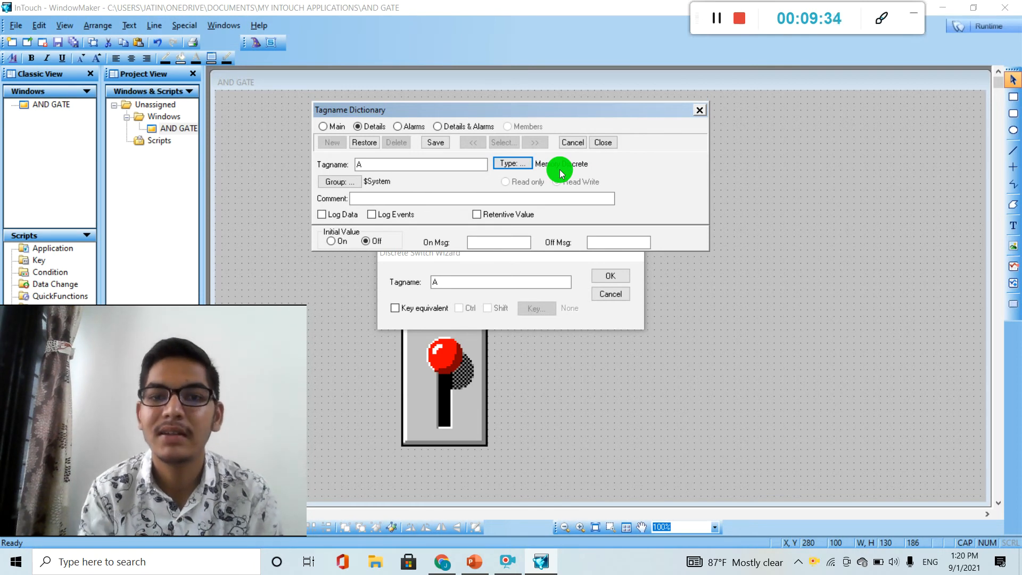
pyautogui.click(439, 140)
pyautogui.click(597, 149)
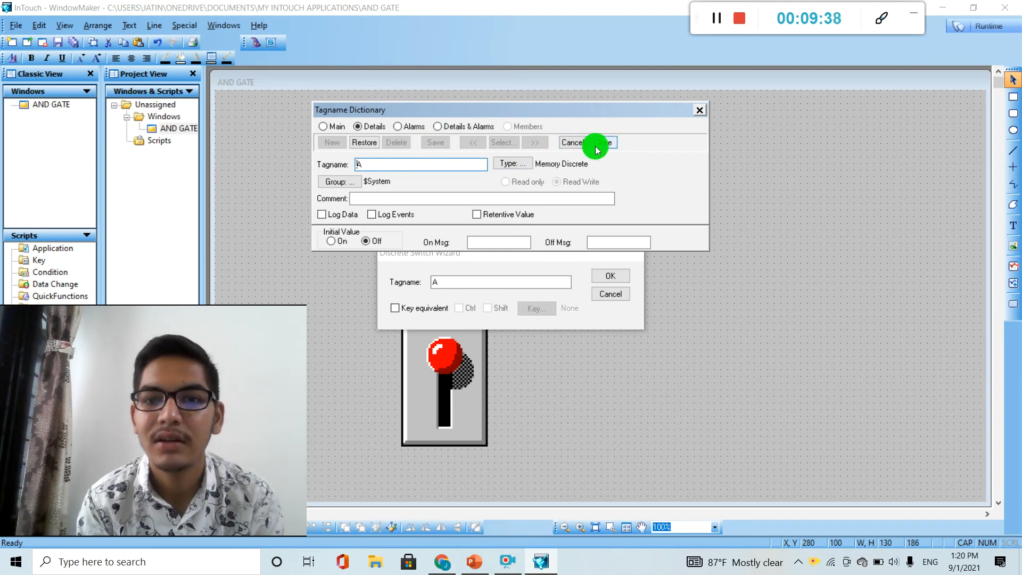
pyautogui.click(598, 145)
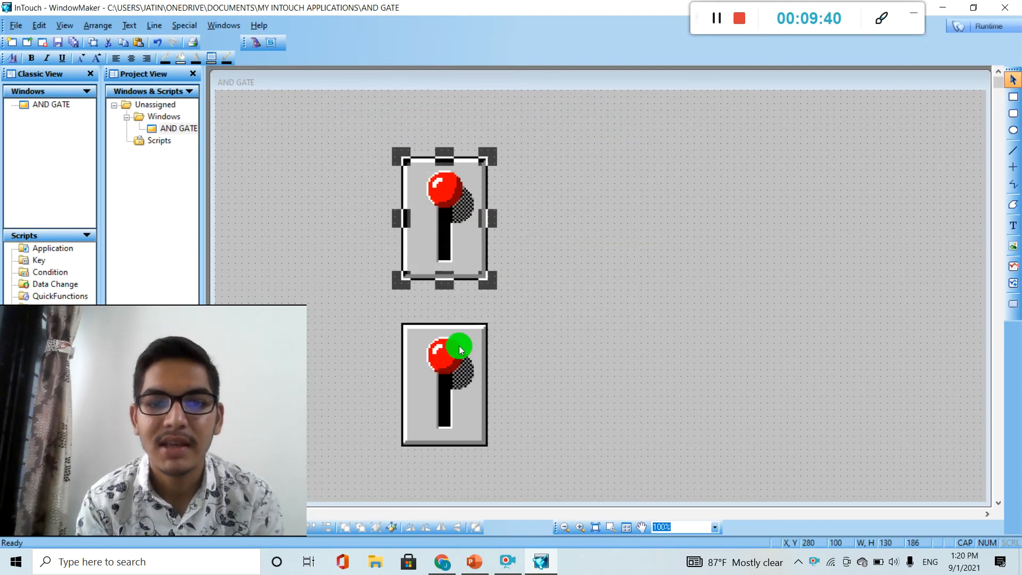
# Assign the tagname B to the lower fixture switch and save B as a new Memory Discrete tag
pyautogui.doubleClick(468, 387)
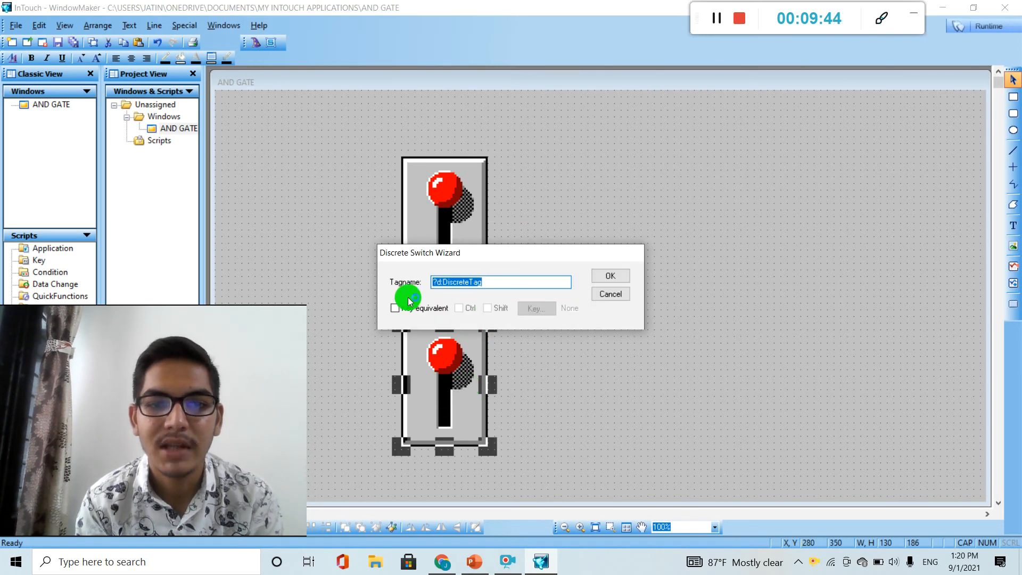
pyautogui.press('BackSpace')
pyautogui.write('B')
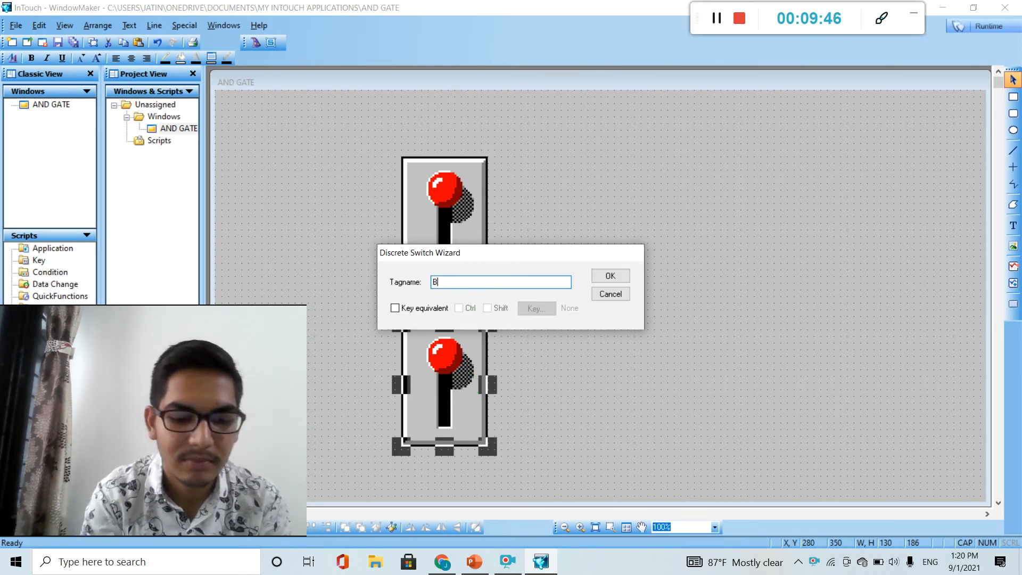
pyautogui.click(610, 275)
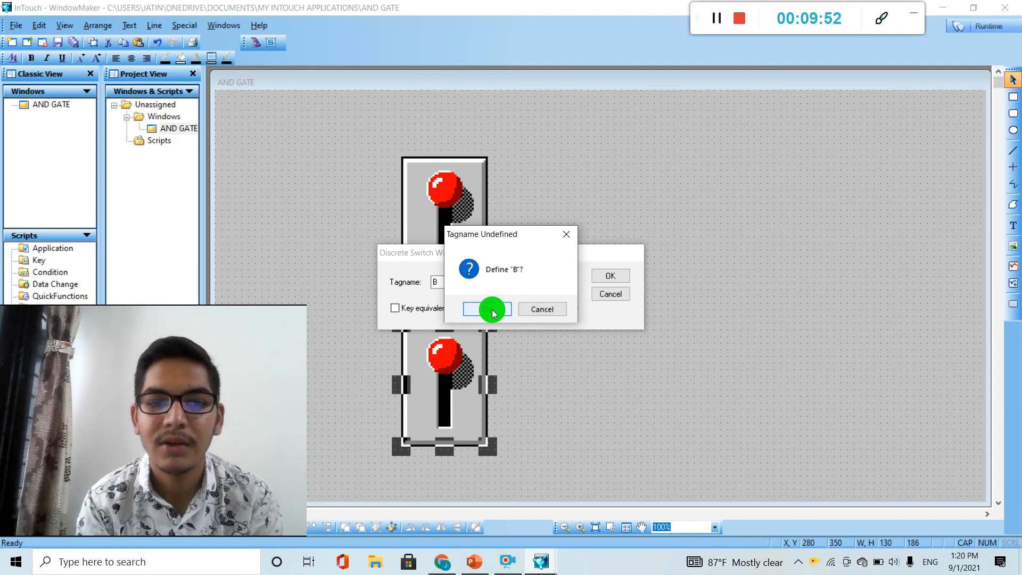
pyautogui.click(492, 309)
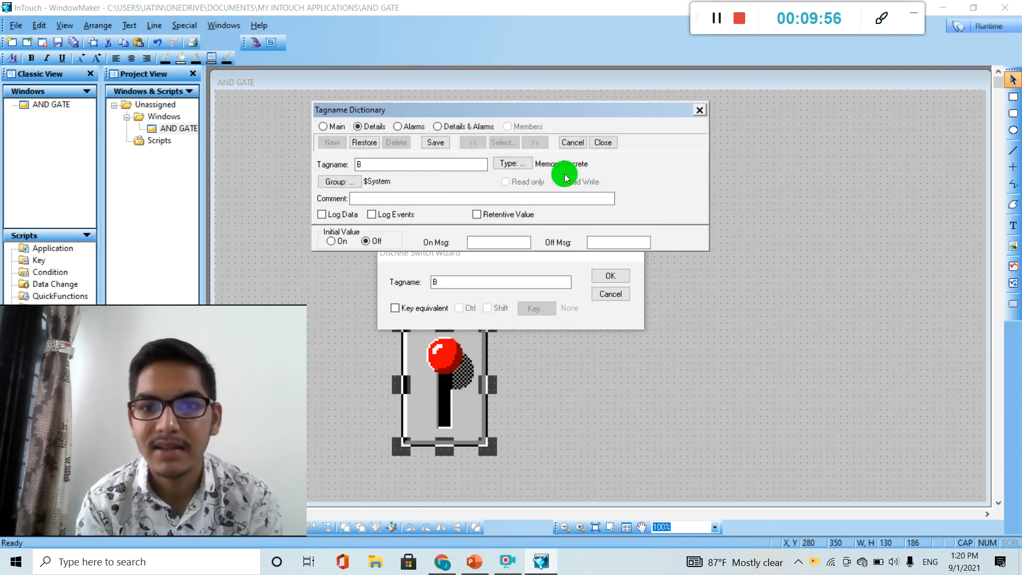
pyautogui.click(426, 143)
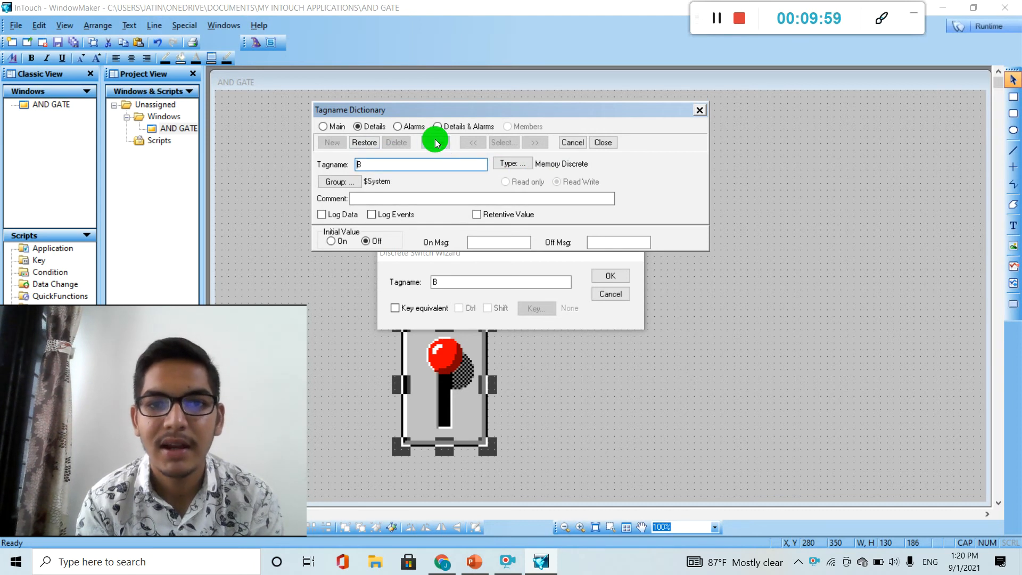
pyautogui.click(610, 142)
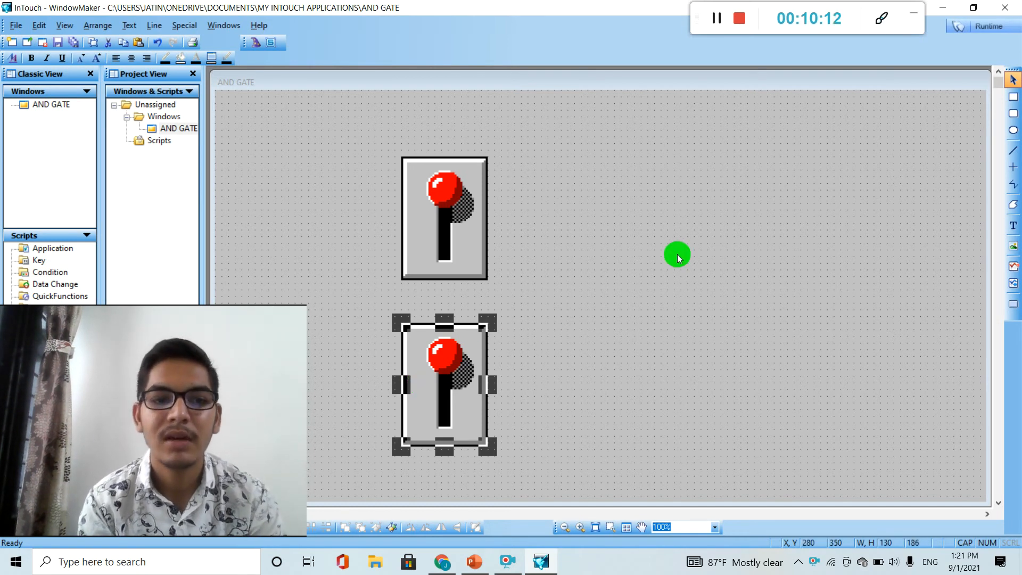
# Place a Circular Light from the Lights wizards to the right of the switches, enlarged to about 230 by 219
pyautogui.click(259, 43)
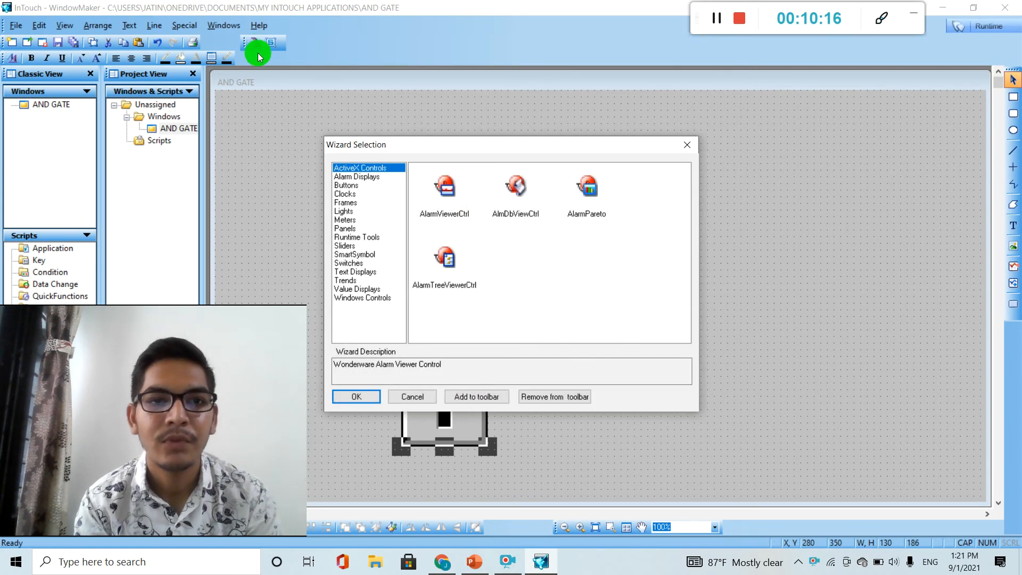
pyautogui.click(345, 212)
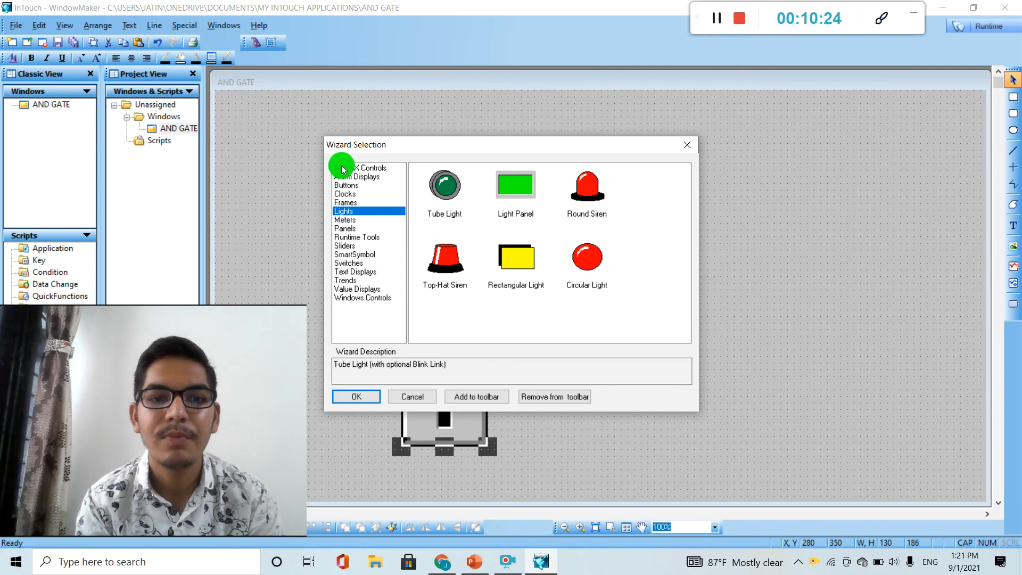
pyautogui.click(588, 266)
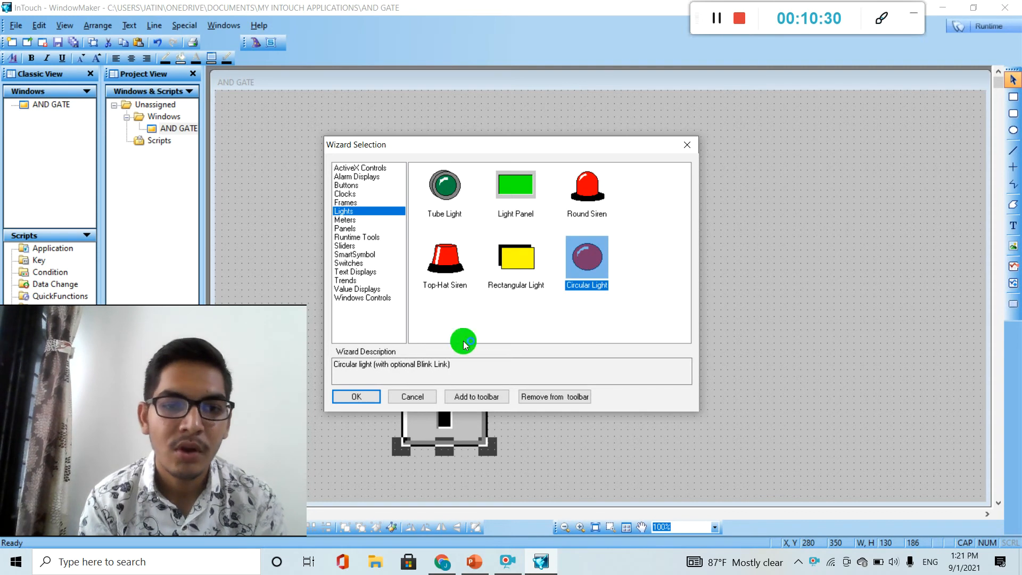
pyautogui.click(357, 397)
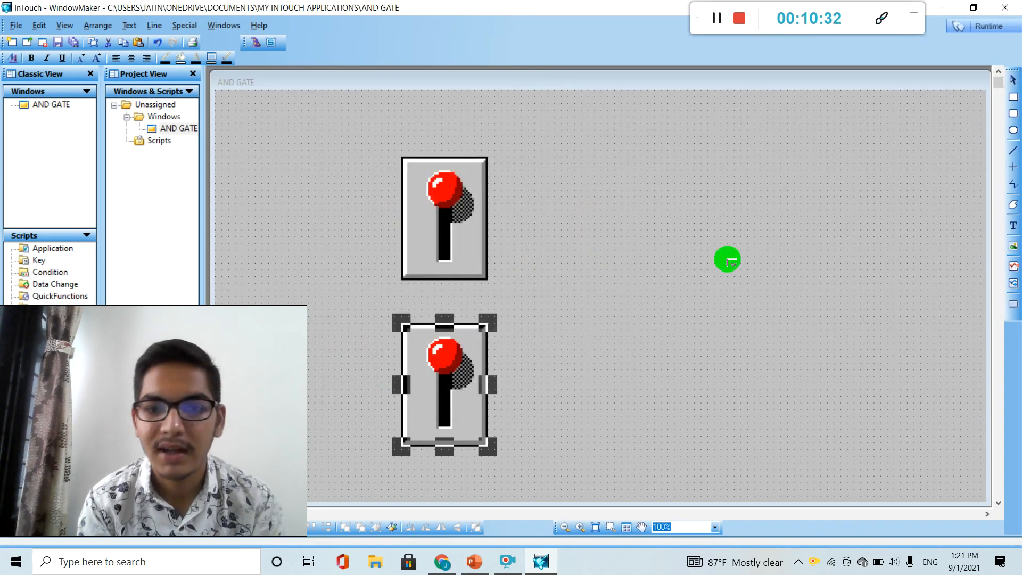
pyautogui.click(711, 248)
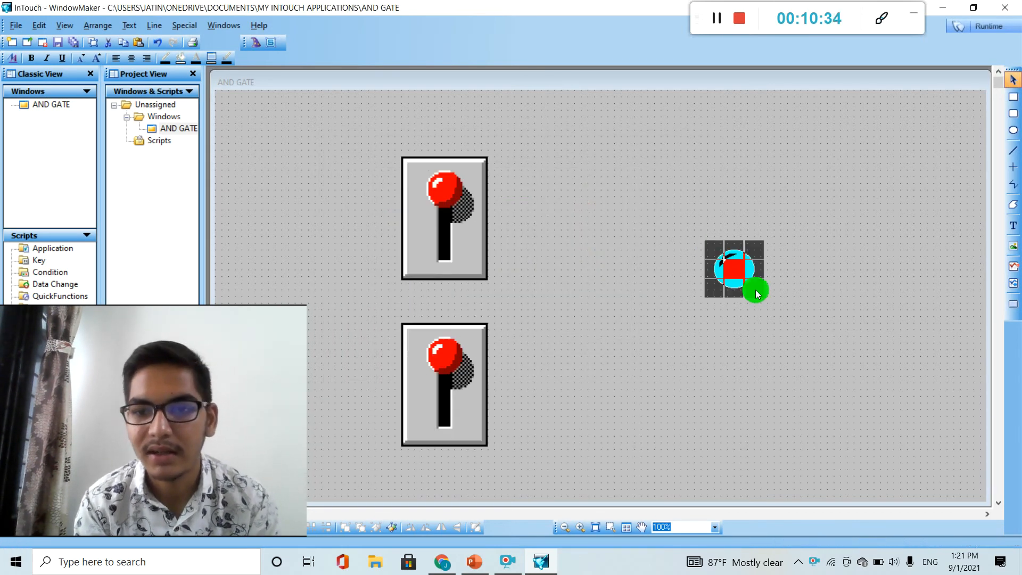
pyautogui.moveTo(763, 297); pyautogui.dragTo(870, 404)
pyautogui.moveTo(801, 346); pyautogui.dragTo(747, 319)
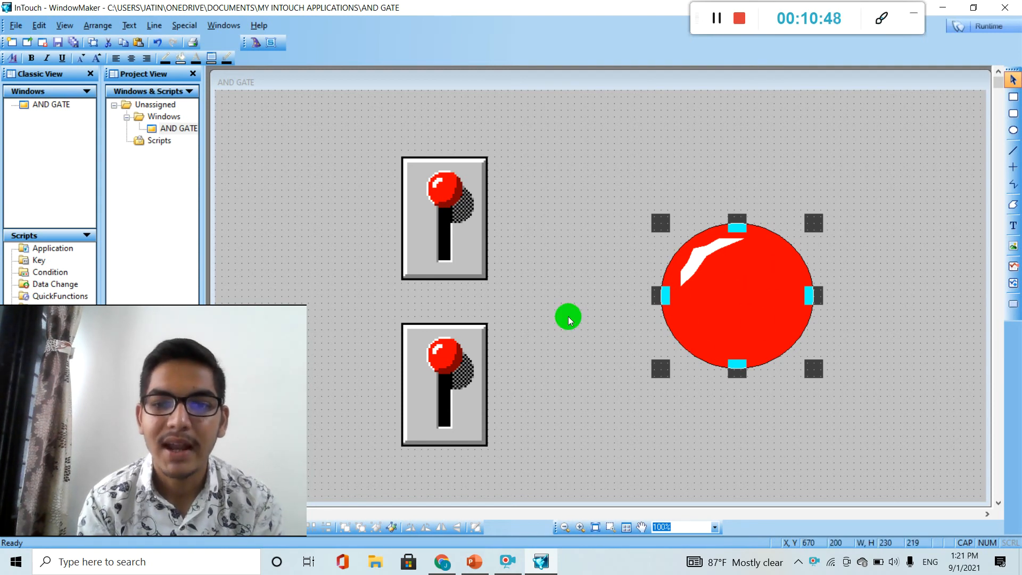
# Switch to PowerPoint to review the AND GATE symbol and truth table slide, and return to WindowMaker
pyautogui.click(474, 562)
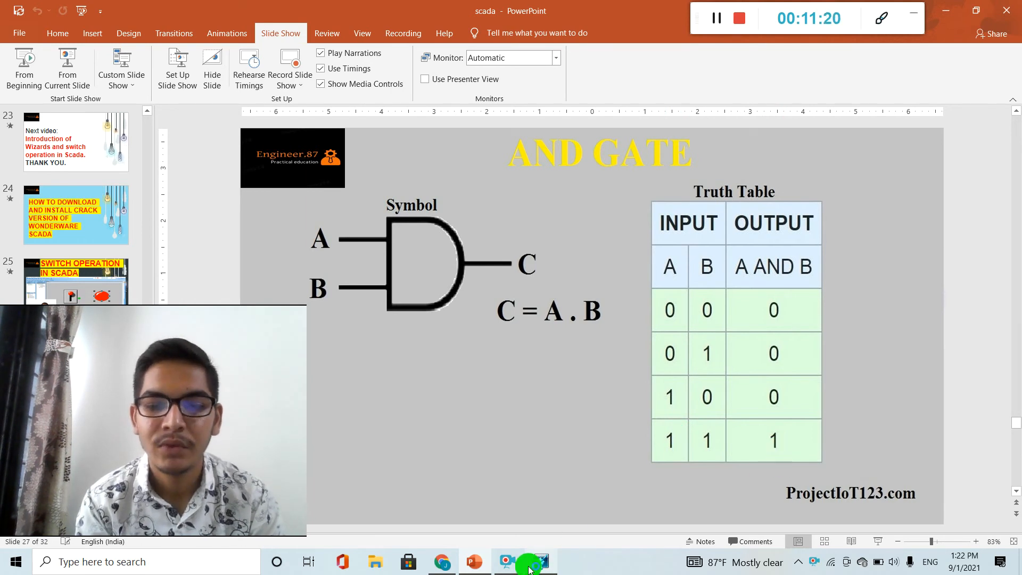
pyautogui.click(539, 568)
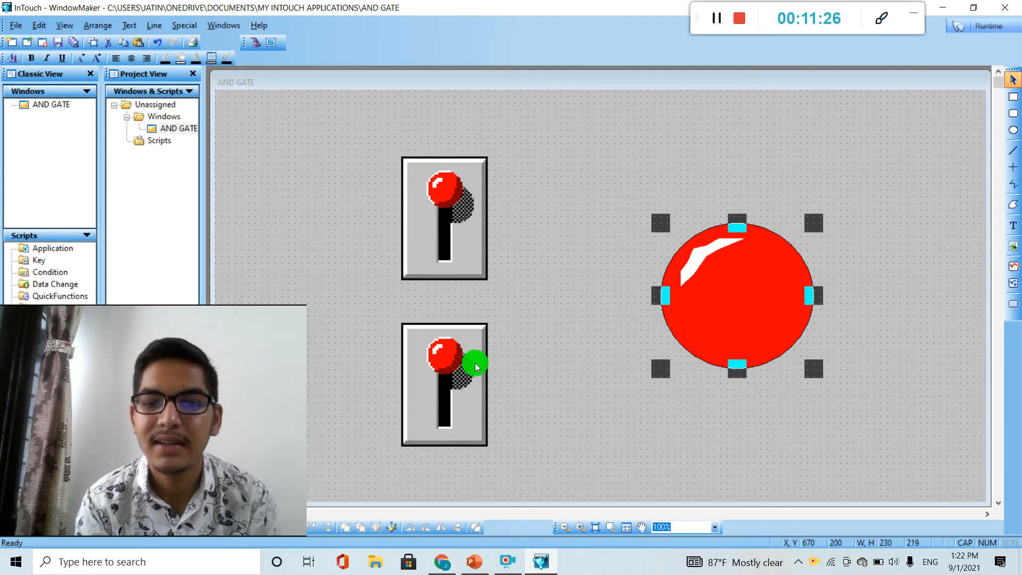
# Open the circular light's wizard settings and clear the placeholder tag from the expression
pyautogui.doubleClick(717, 317)
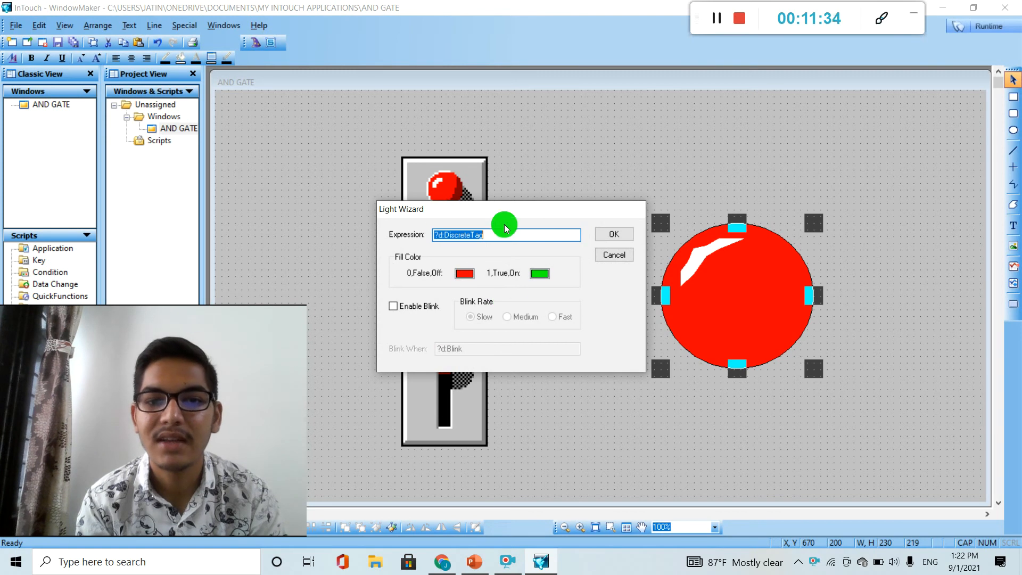
pyautogui.click(719, 20)
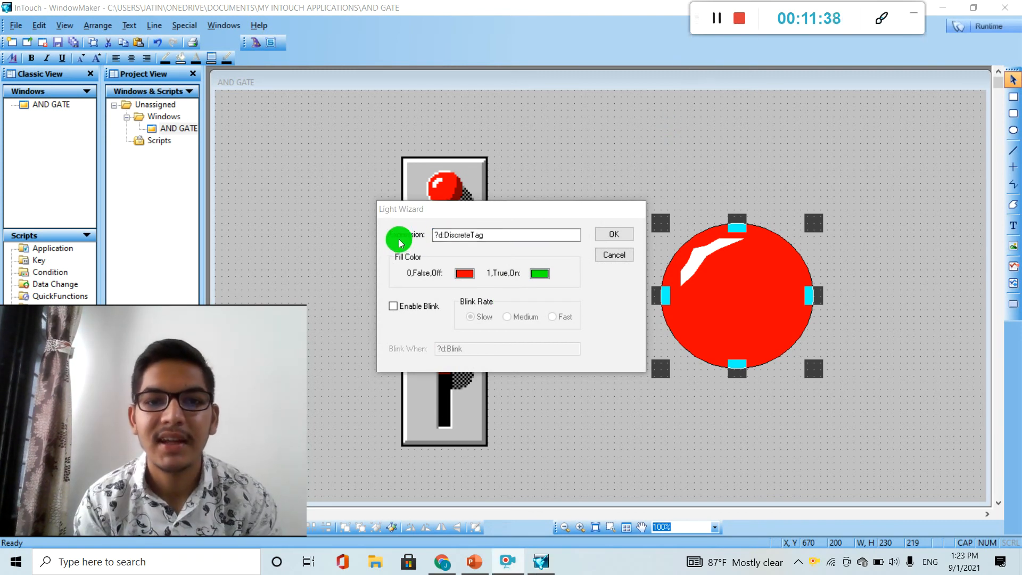
pyautogui.click(493, 237)
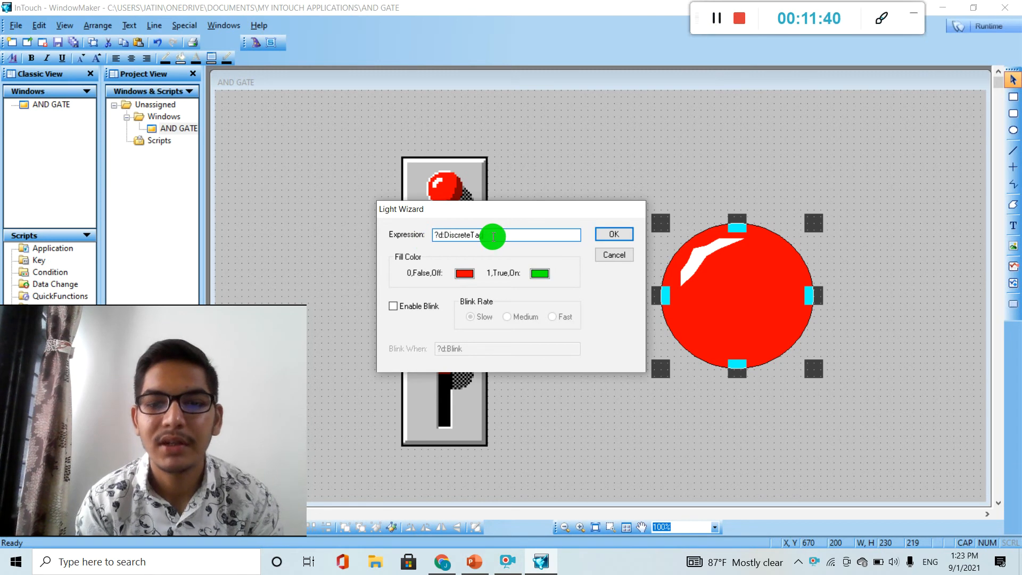
pyautogui.press('BackSpace')
pyautogui.press('BackSpace')
pyautogui.press('BackSpace')
pyautogui.press('BackSpace')
pyautogui.press('BackSpace')
pyautogui.press('BackSpace')
pyautogui.press('BackSpace')
pyautogui.press('BackSpace')
pyautogui.press('BackSpace')
pyautogui.press('BackSpace')
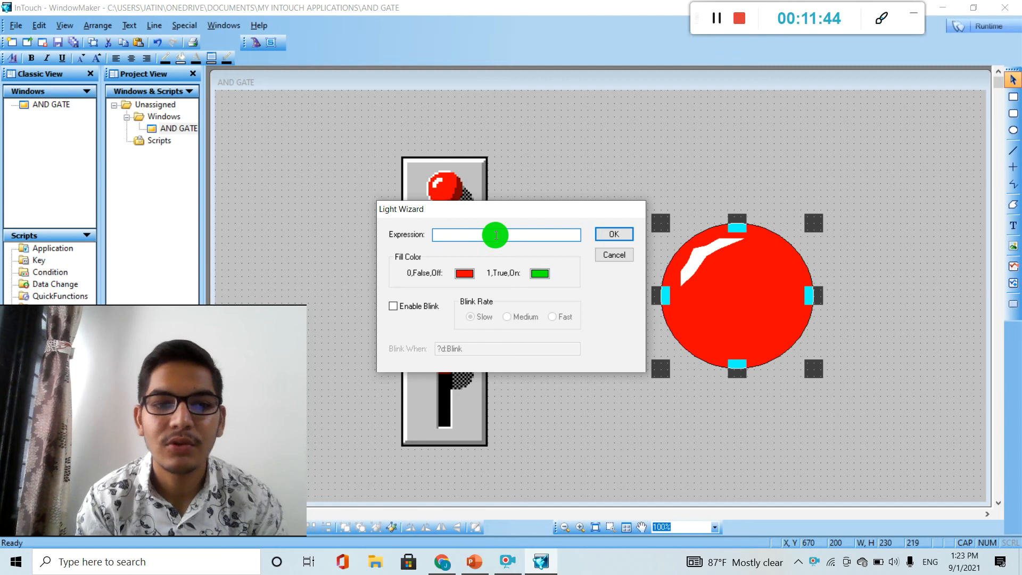
# Set the circular light's expression to A AND B, with the dialog moved clear of the switches, and accept the settings
pyautogui.moveTo(522, 208); pyautogui.dragTo(724, 237)
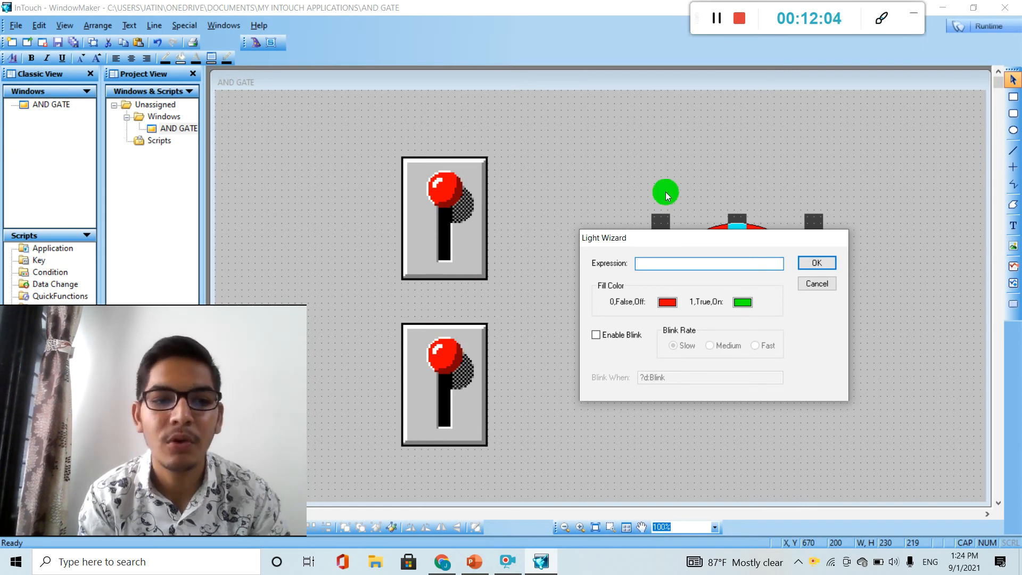
pyautogui.click(654, 268)
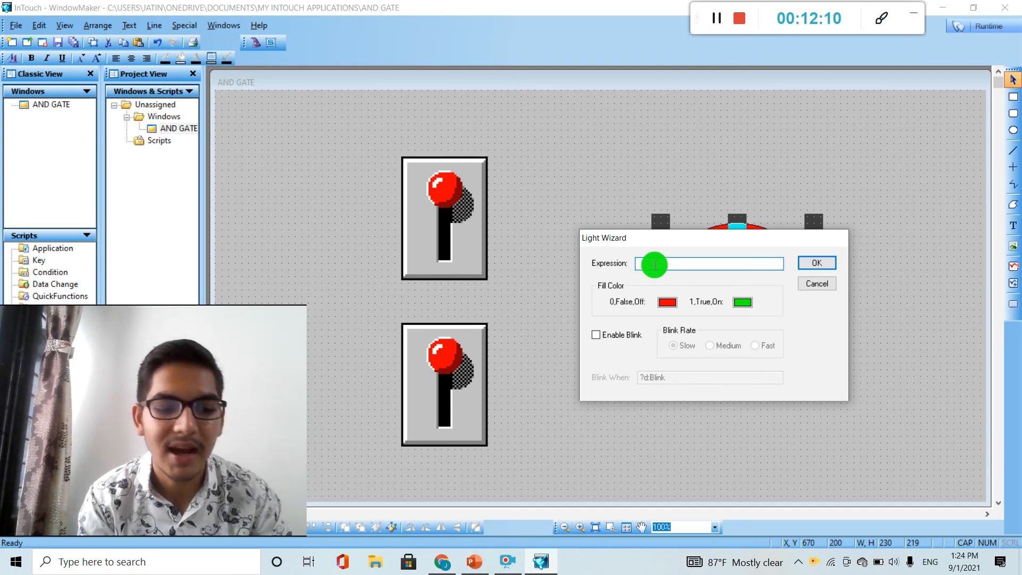
pyautogui.write('A AND')
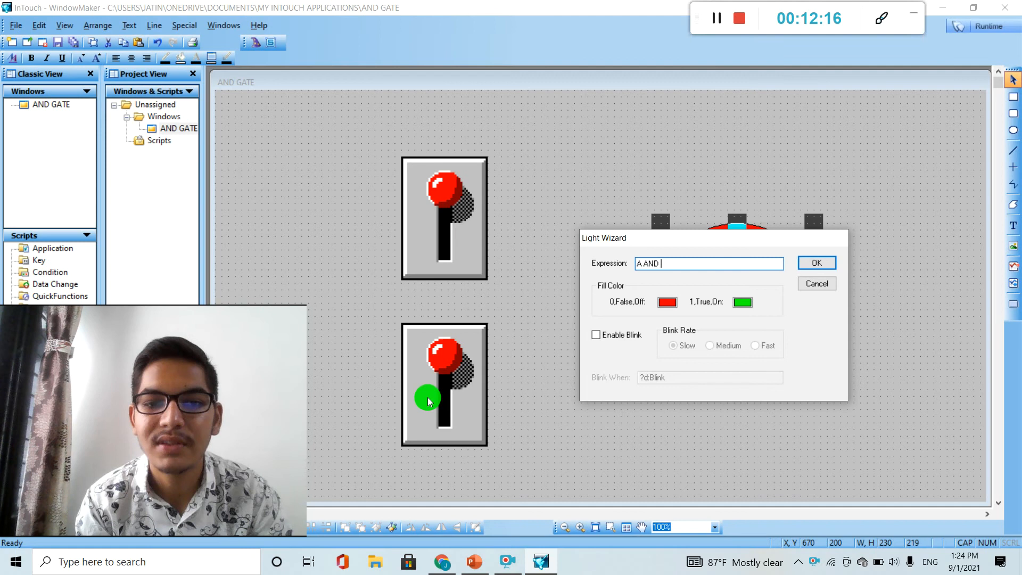
pyautogui.write('B')
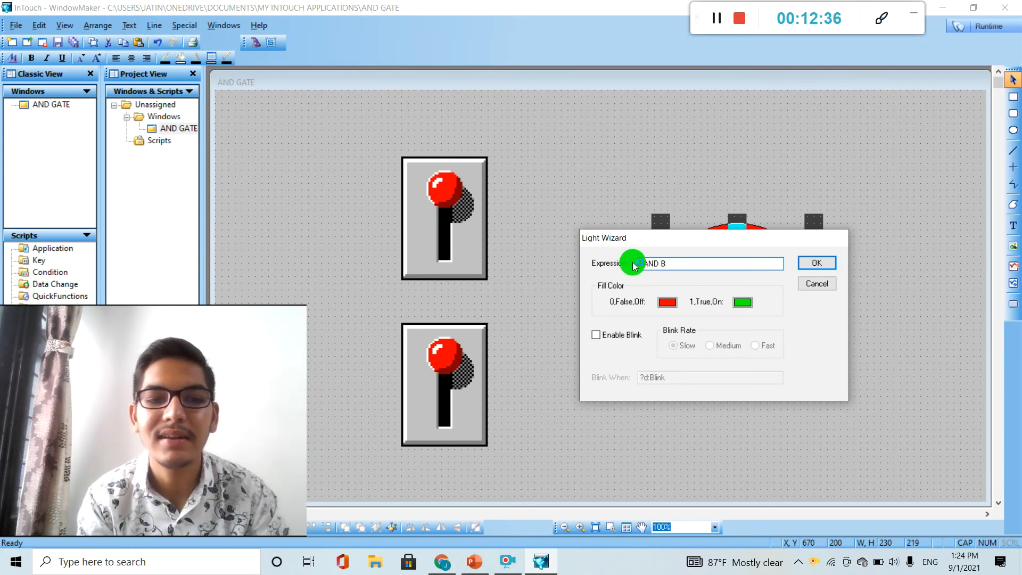
pyautogui.moveTo(637, 264); pyautogui.dragTo(666, 265)
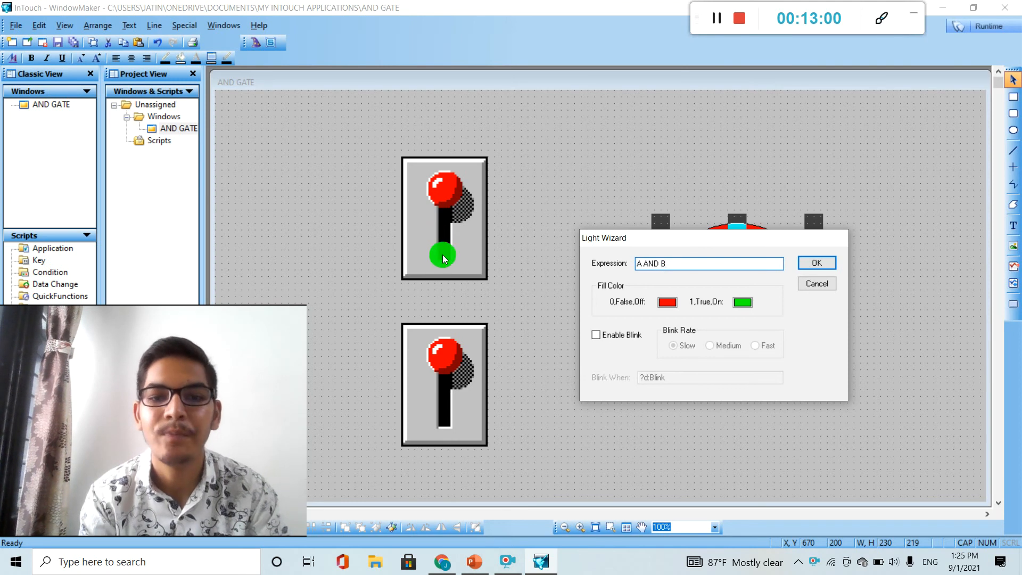
pyautogui.click(803, 260)
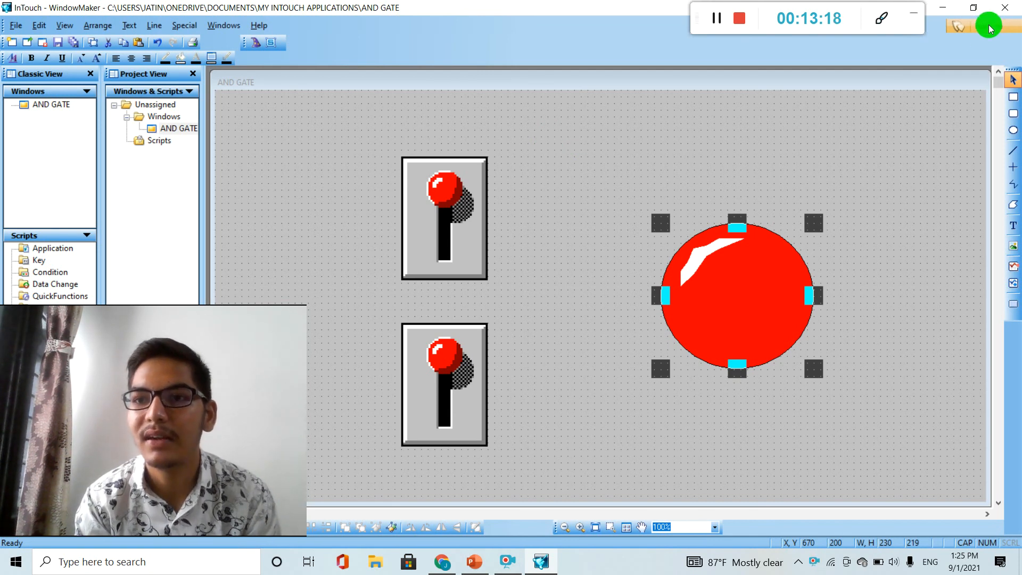
# Launch the AND GATE application in runtime and dismiss the licence messages to load it in WindowViewer
pyautogui.click(989, 25)
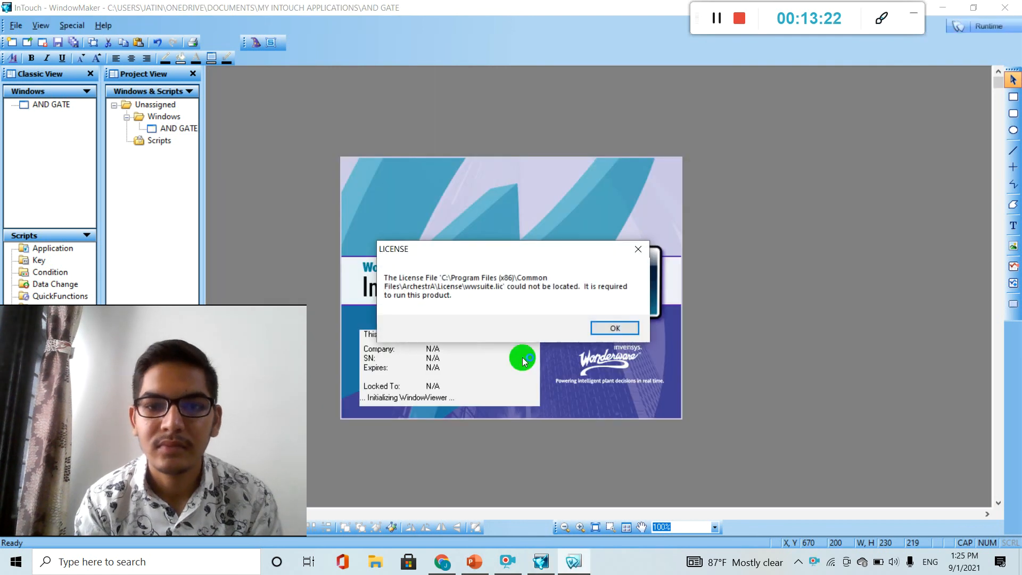
pyautogui.click(609, 331)
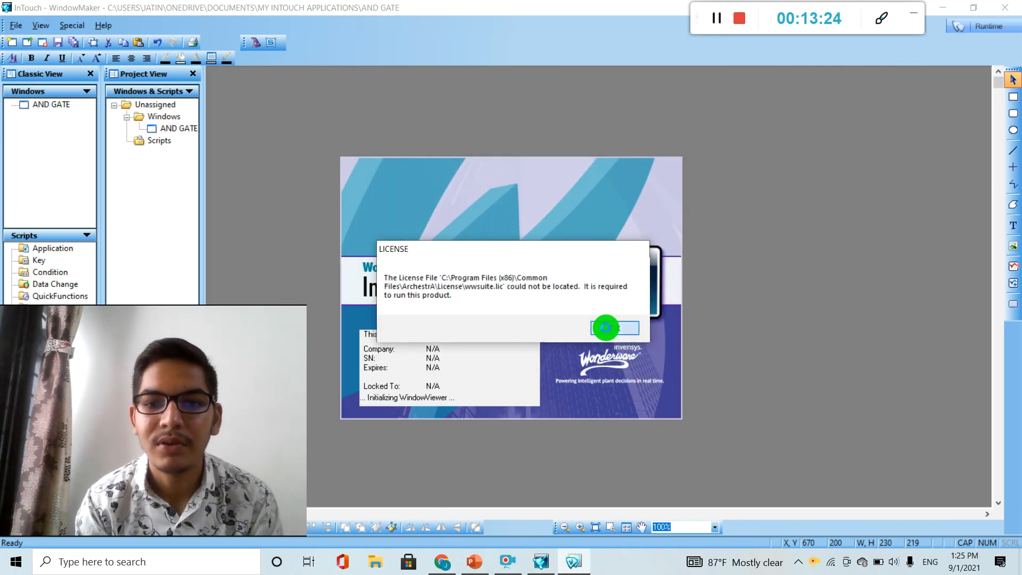
pyautogui.click(608, 326)
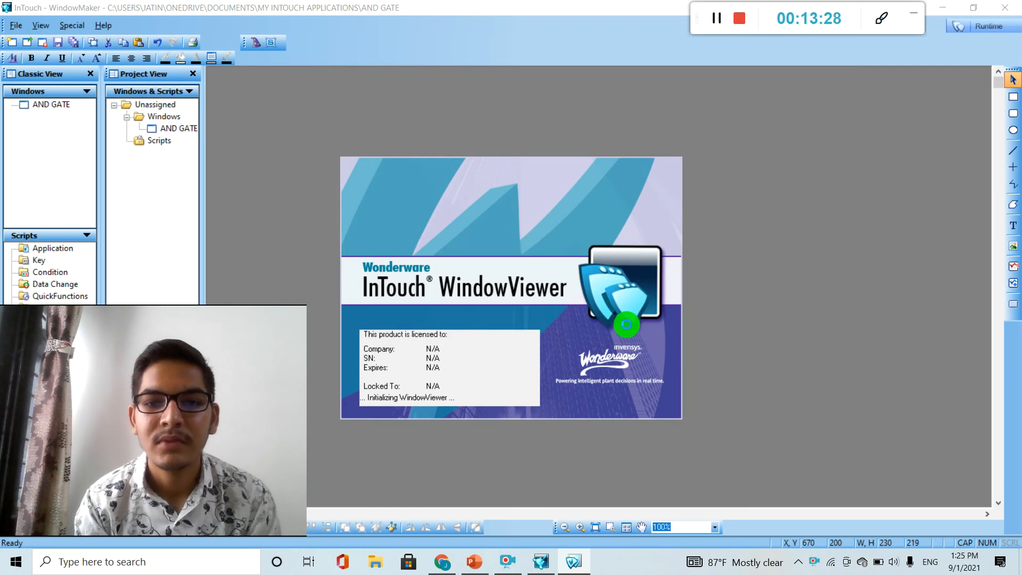
pyautogui.click(592, 325)
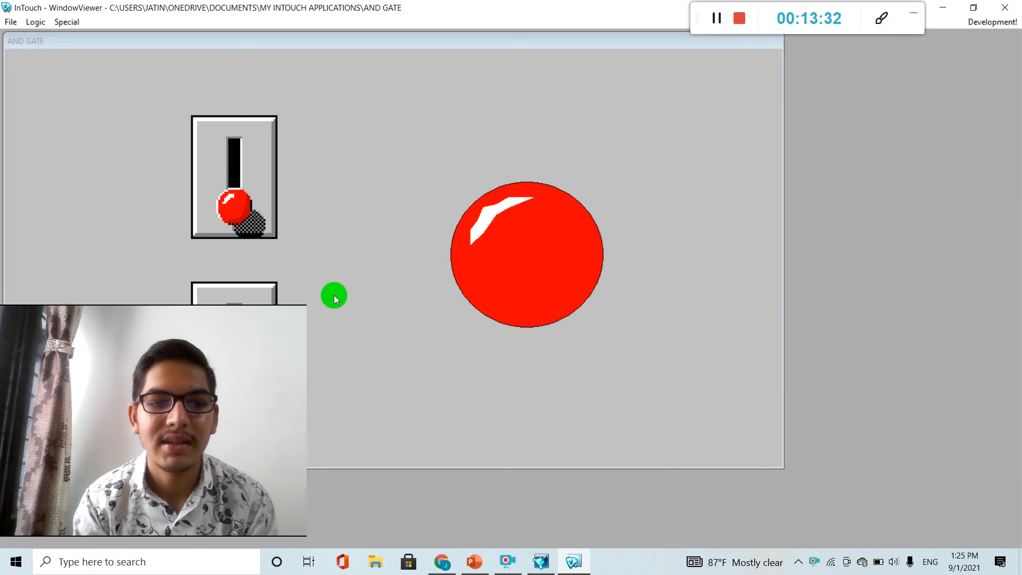
pyautogui.moveTo(279, 354); pyautogui.dragTo(1019, 373)
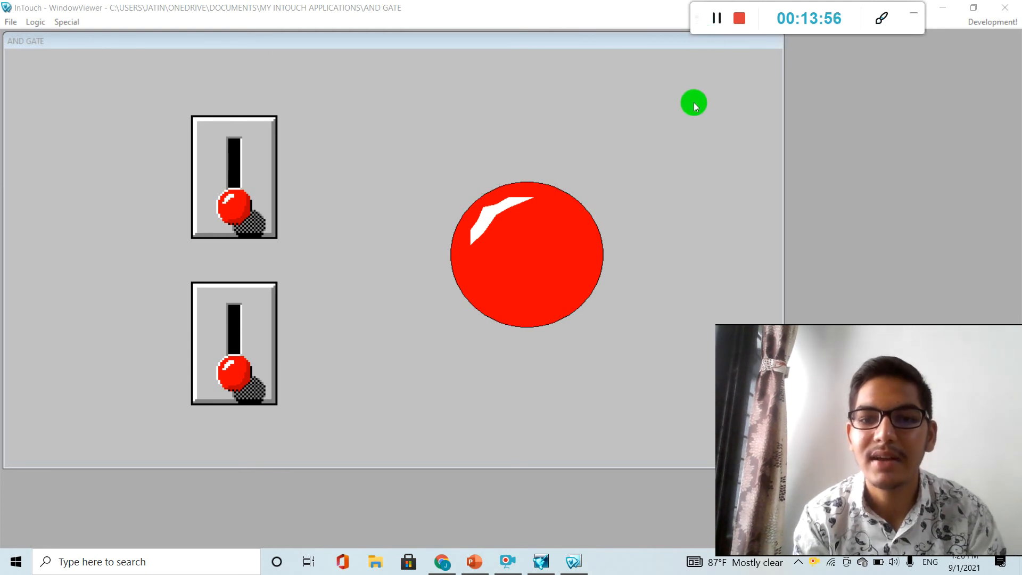
# Switch to PowerPoint to review the AND GATE truth table, and return to WindowViewer
pyautogui.click(717, 18)
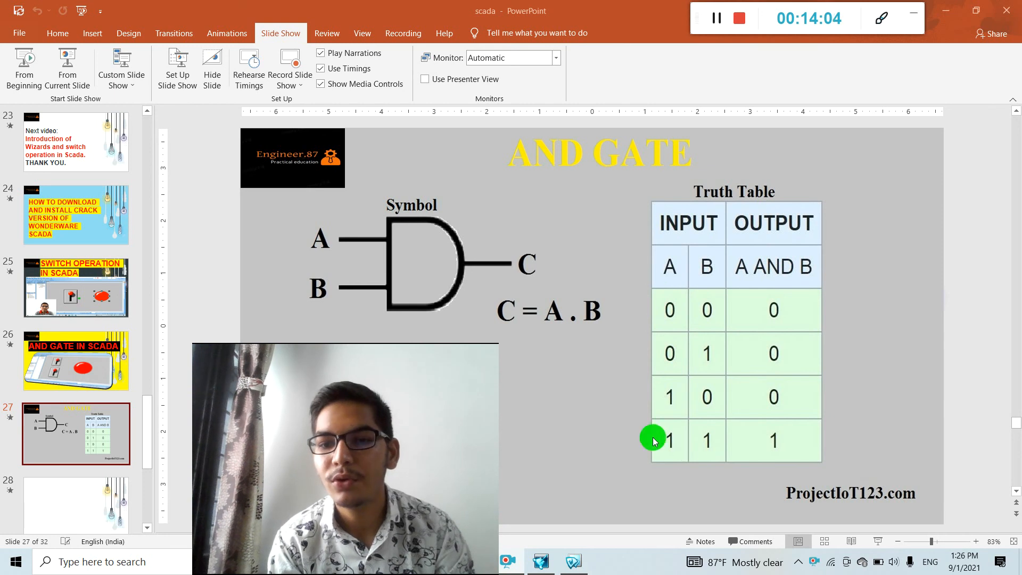
pyautogui.click(777, 439)
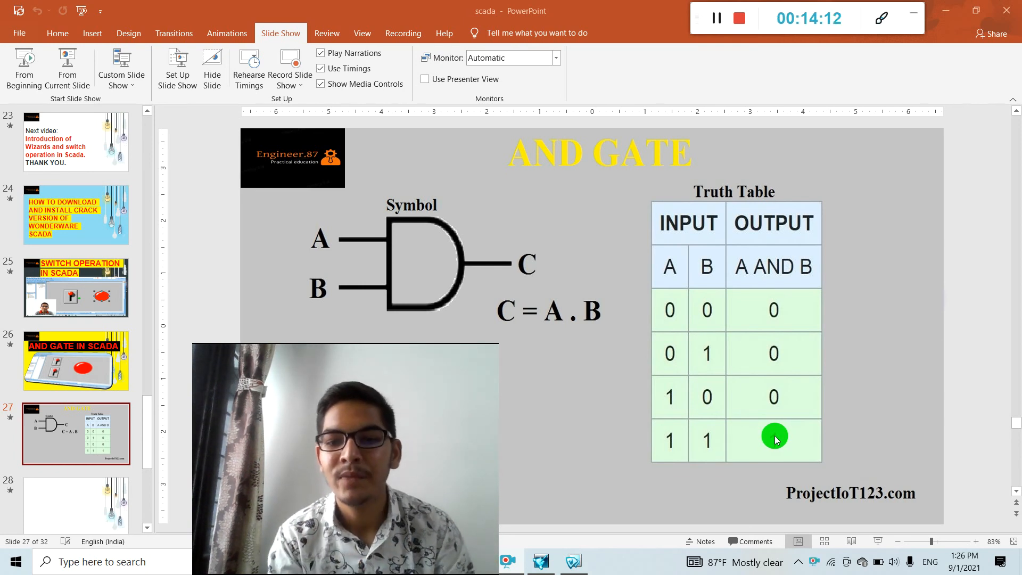
pyautogui.write('1')
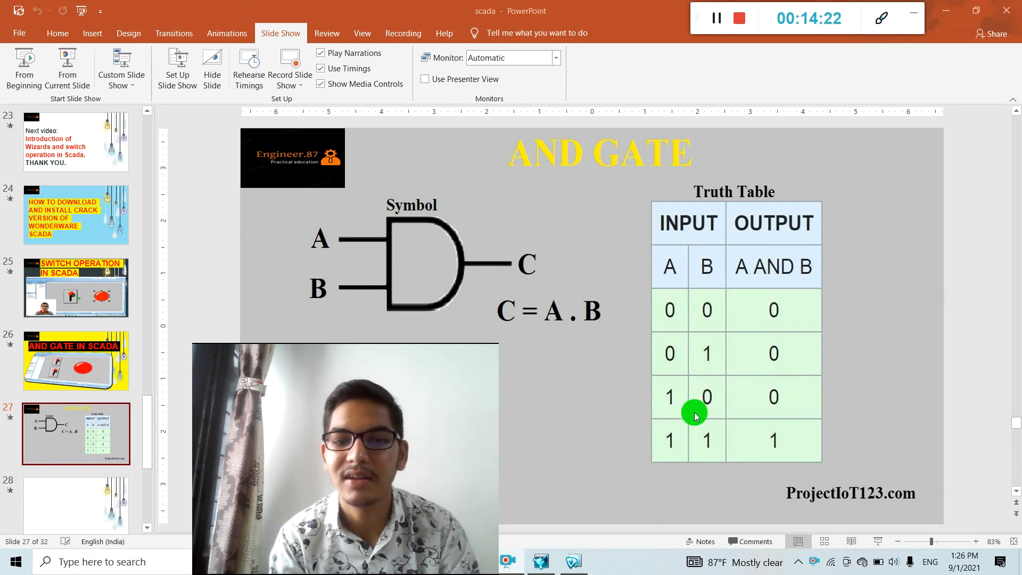
pyautogui.click(571, 557)
pyautogui.moveTo(457, 408); pyautogui.dragTo(1012, 408)
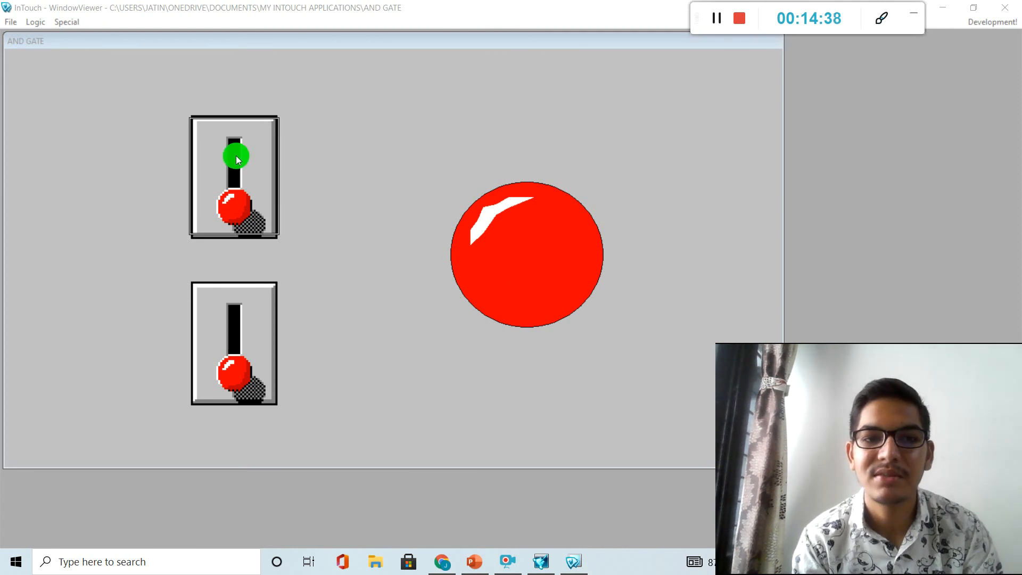
# Test the light with only the upper switch on, only the lower switch on, and both switches on
pyautogui.click(236, 158)
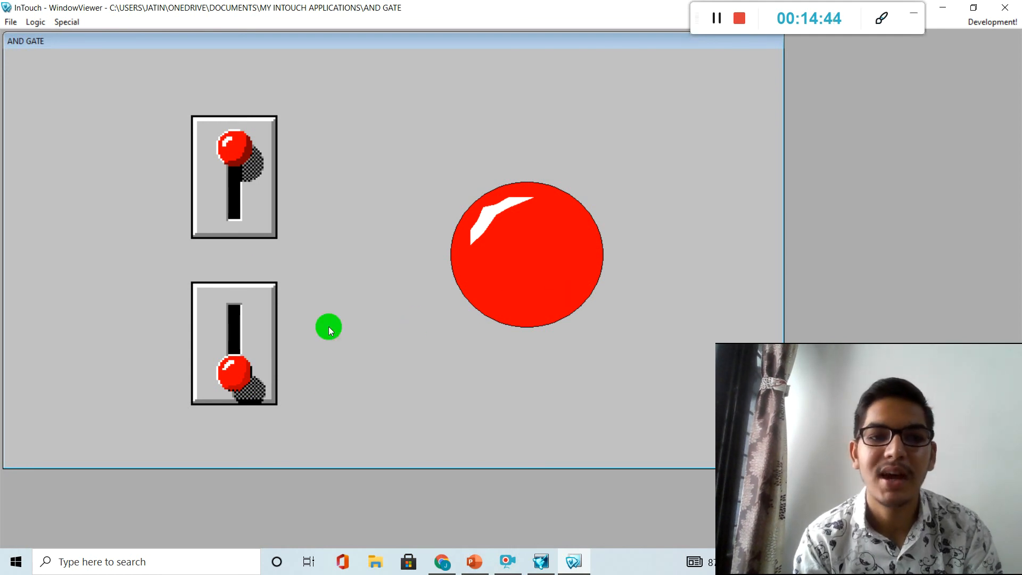
pyautogui.click(237, 205)
pyautogui.click(244, 330)
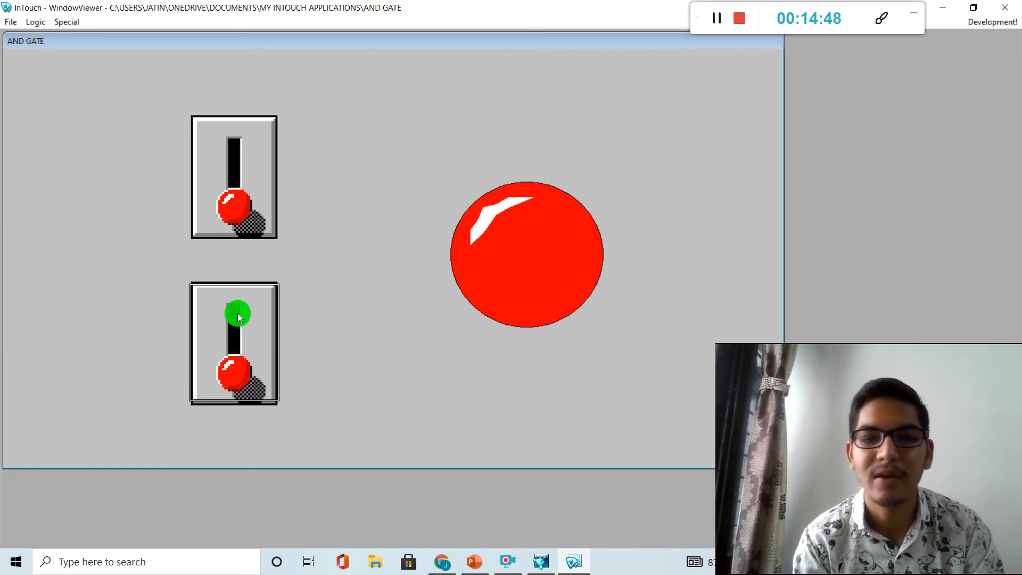
pyautogui.click(237, 313)
pyautogui.click(420, 362)
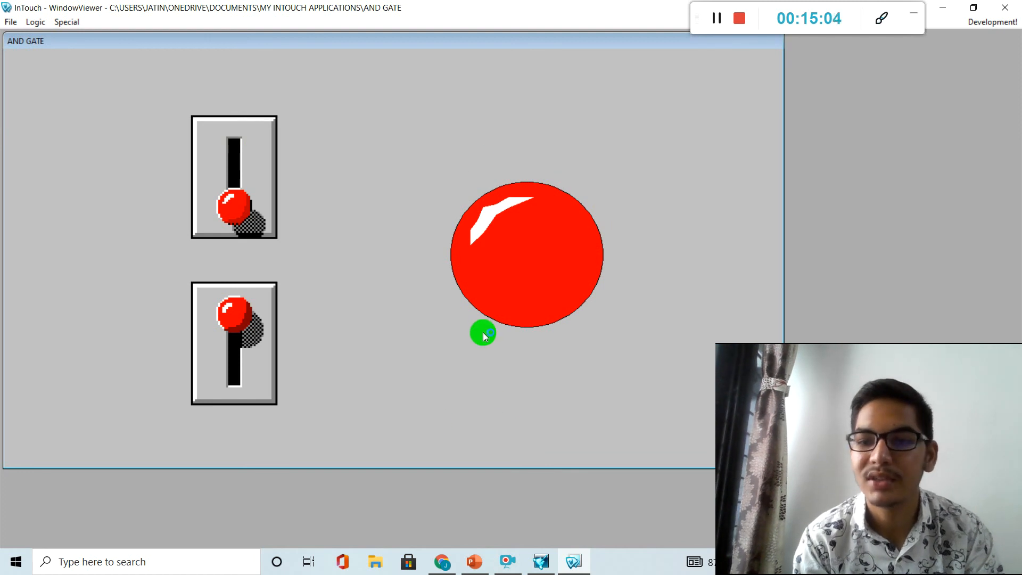
pyautogui.click(236, 179)
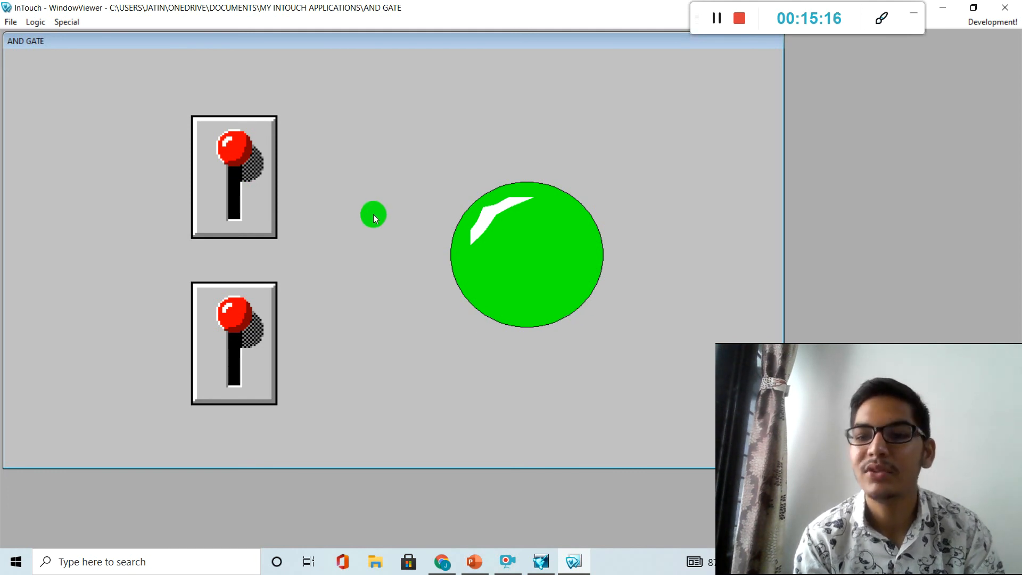
# Turn both switches off, then retest the upper switch alone, the lower switch alone, and both switches on together
pyautogui.click(250, 195)
pyautogui.click(242, 352)
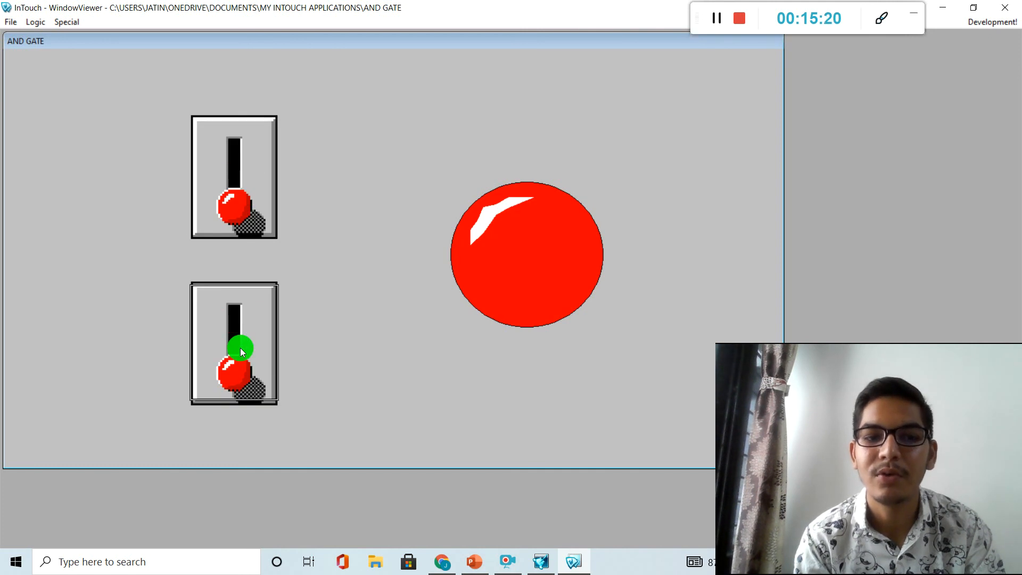
pyautogui.click(235, 151)
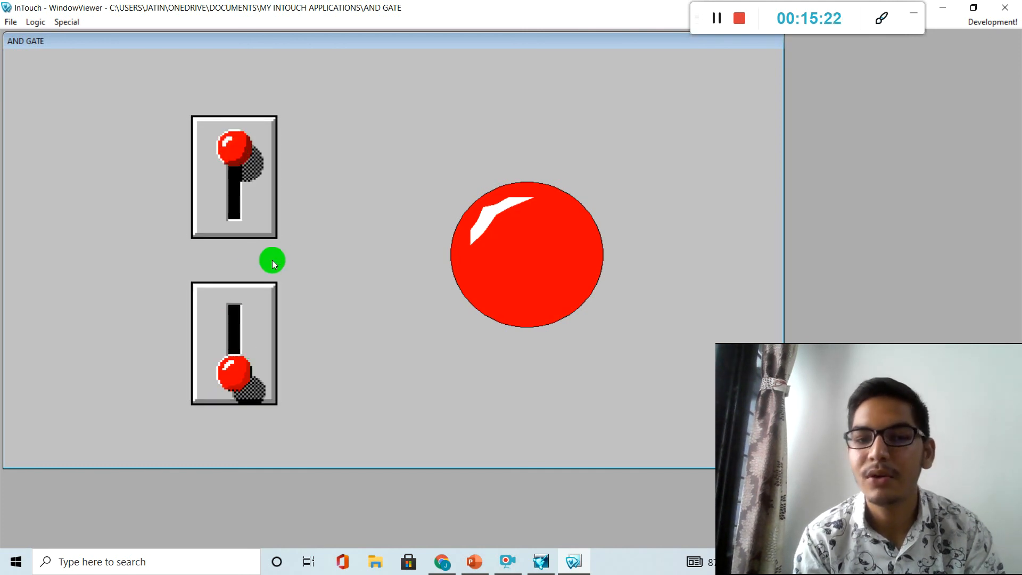
pyautogui.click(241, 224)
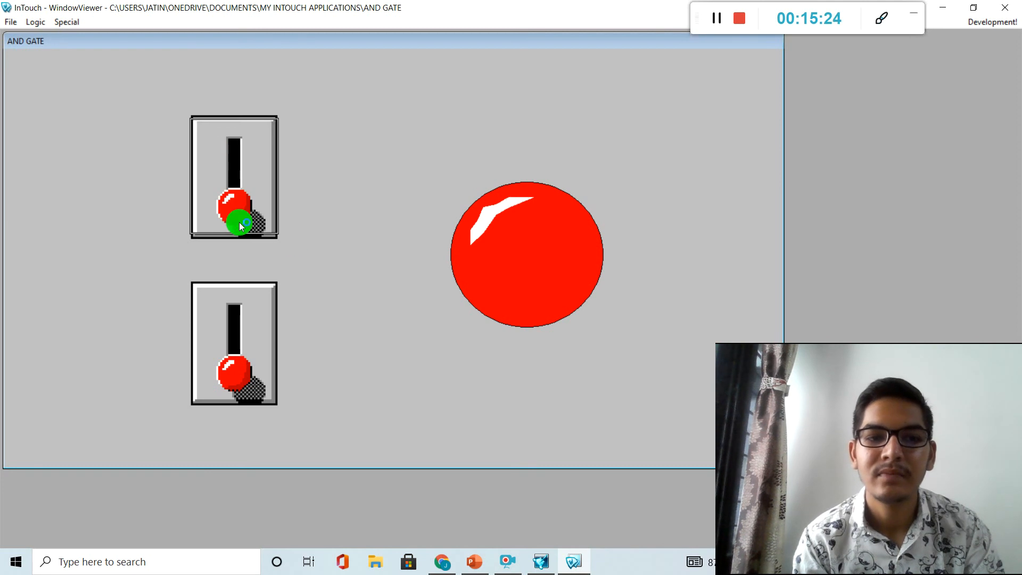
pyautogui.click(243, 320)
pyautogui.click(240, 187)
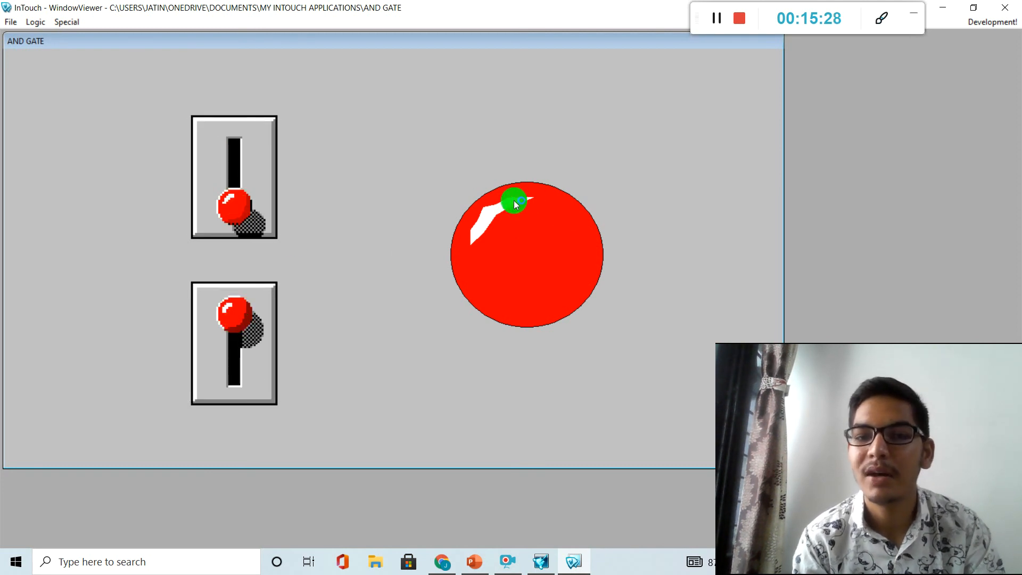
pyautogui.click(231, 163)
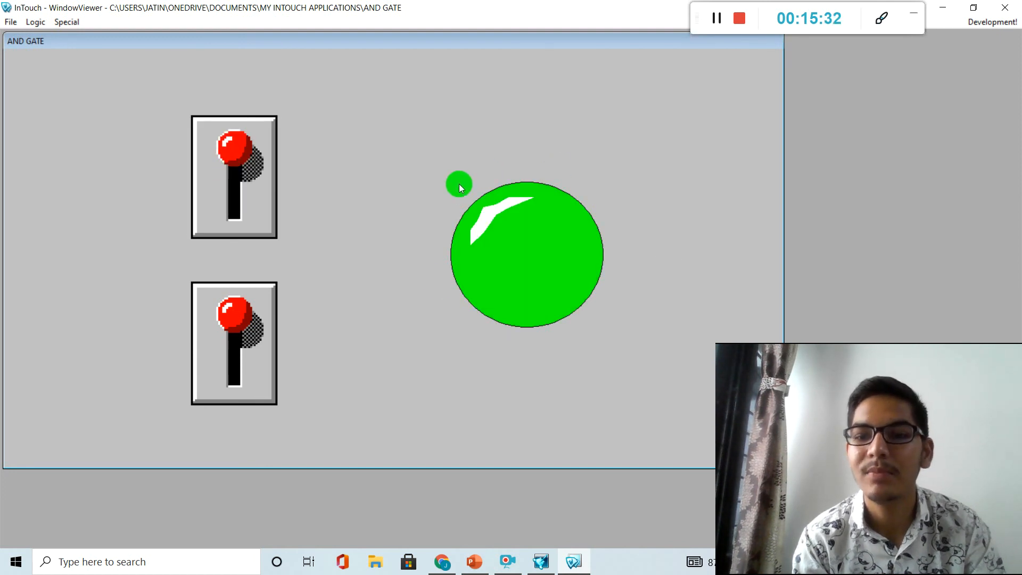